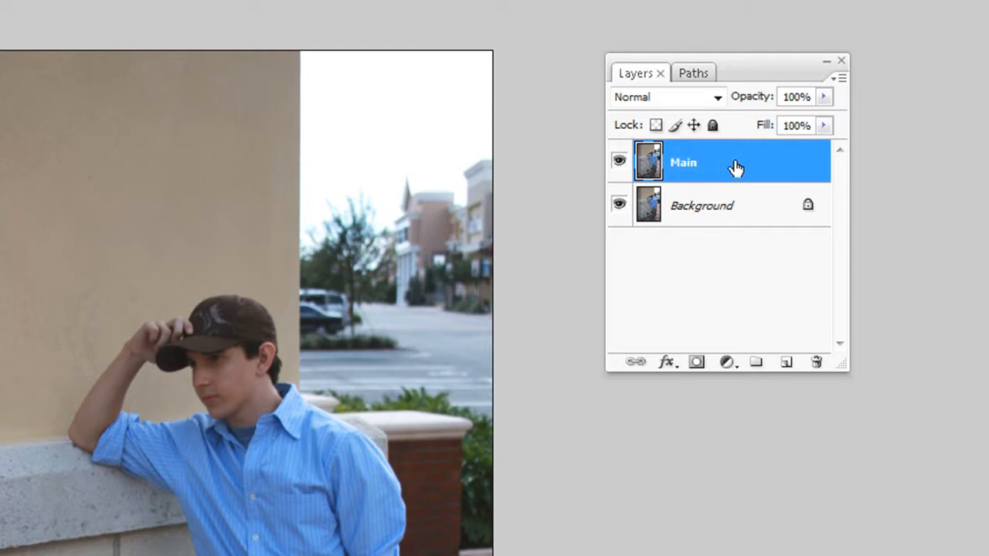
pyautogui.moveTo(784, 62); pyautogui.dragTo(824, 51)
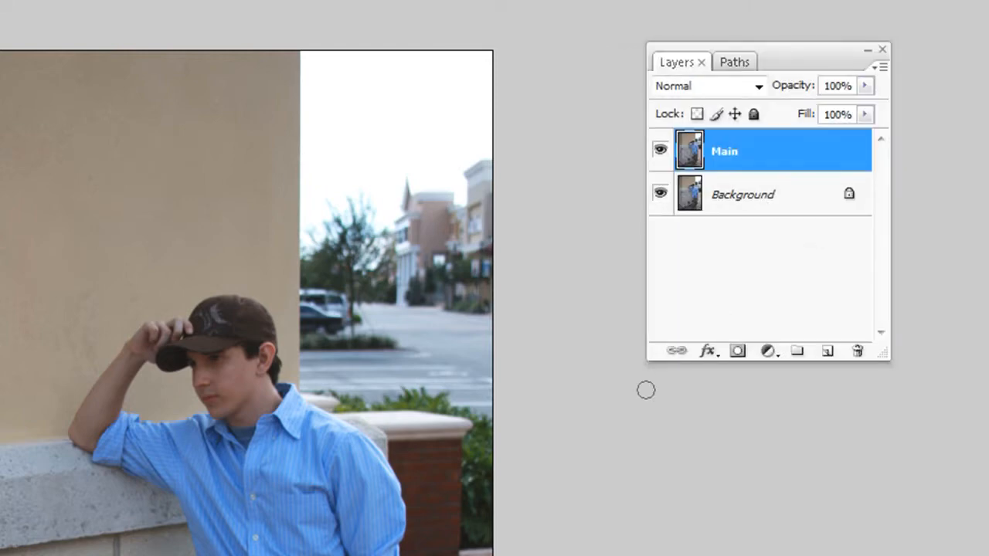
pyautogui.click(730, 203)
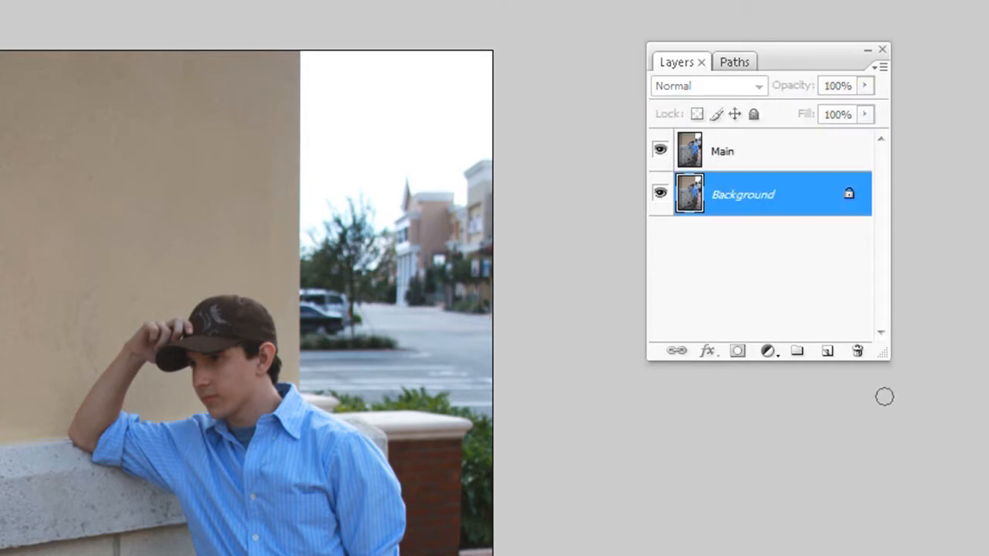
pyautogui.click(773, 150)
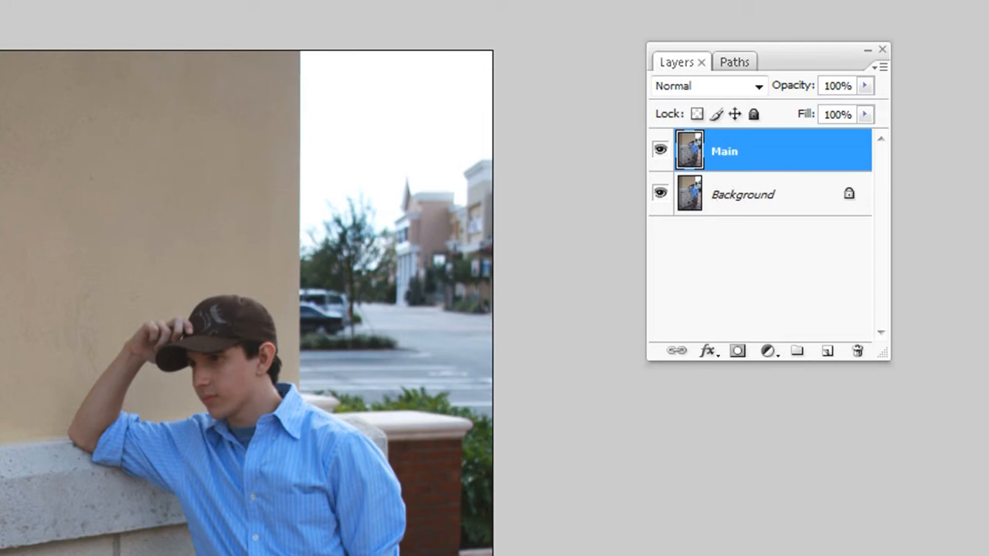
pyautogui.moveTo(749, 73); pyautogui.dragTo(752, 177)
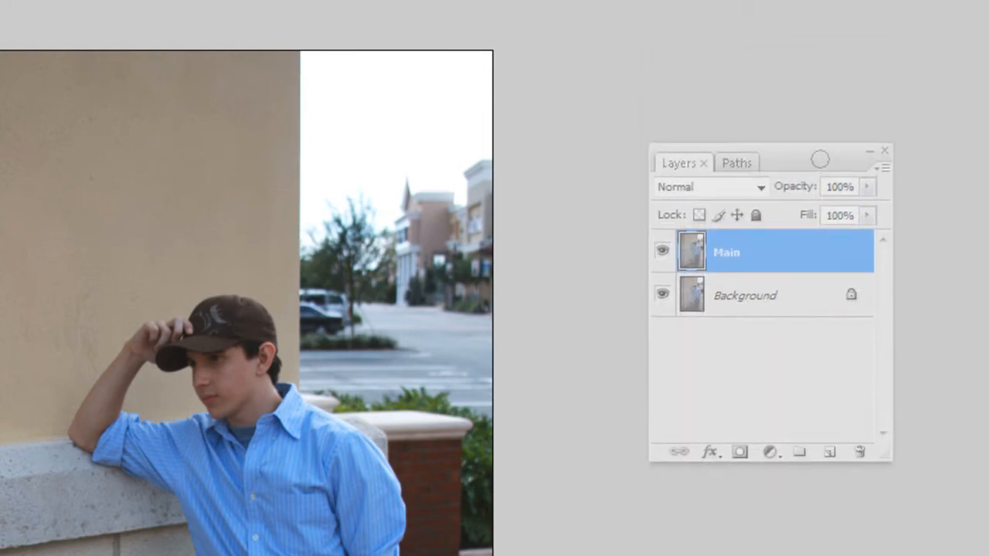
pyautogui.moveTo(811, 166); pyautogui.dragTo(792, 82)
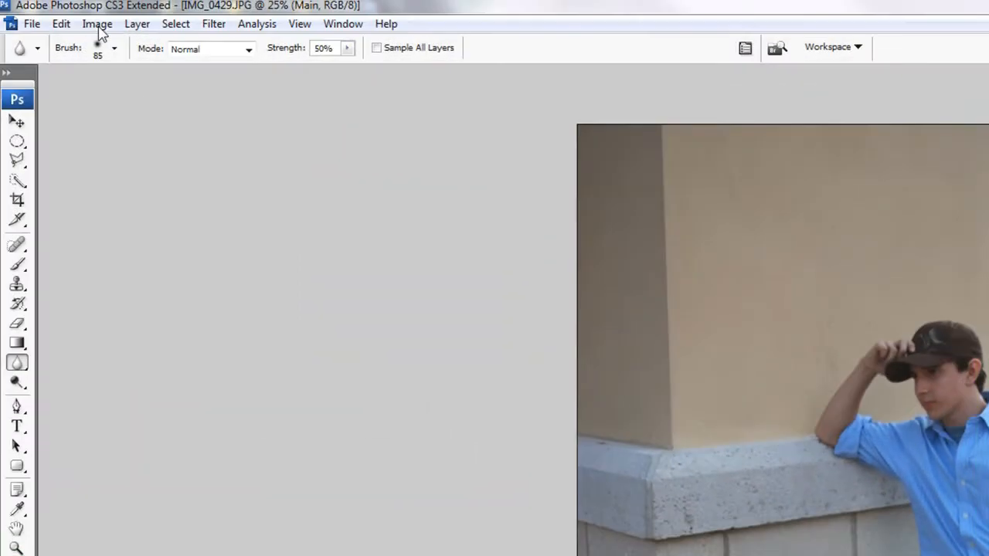
# Open the Brightness/Contrast adjustment for the Main layer and place its dialog beside the photo.
pyautogui.click(98, 25)
pyautogui.moveTo(121, 73)
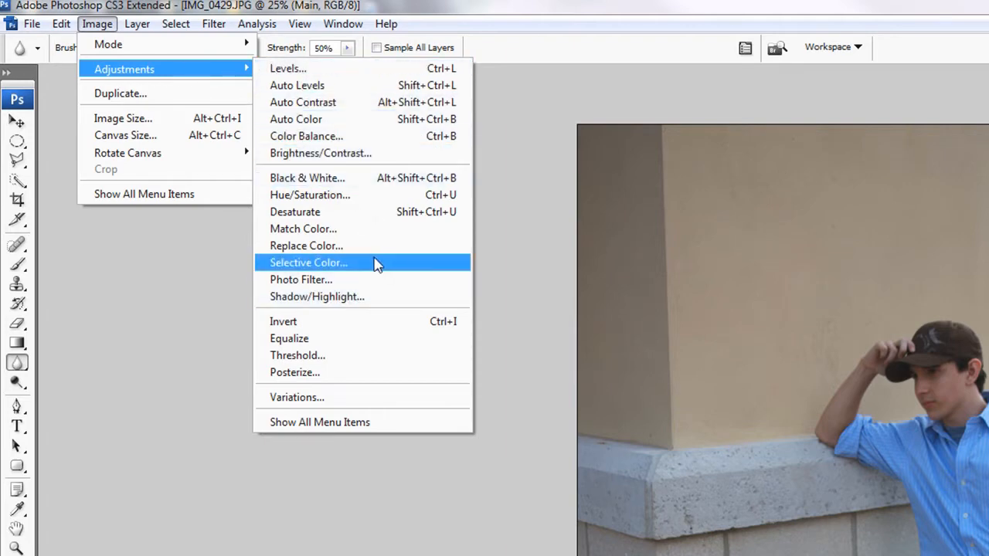
pyautogui.click(413, 155)
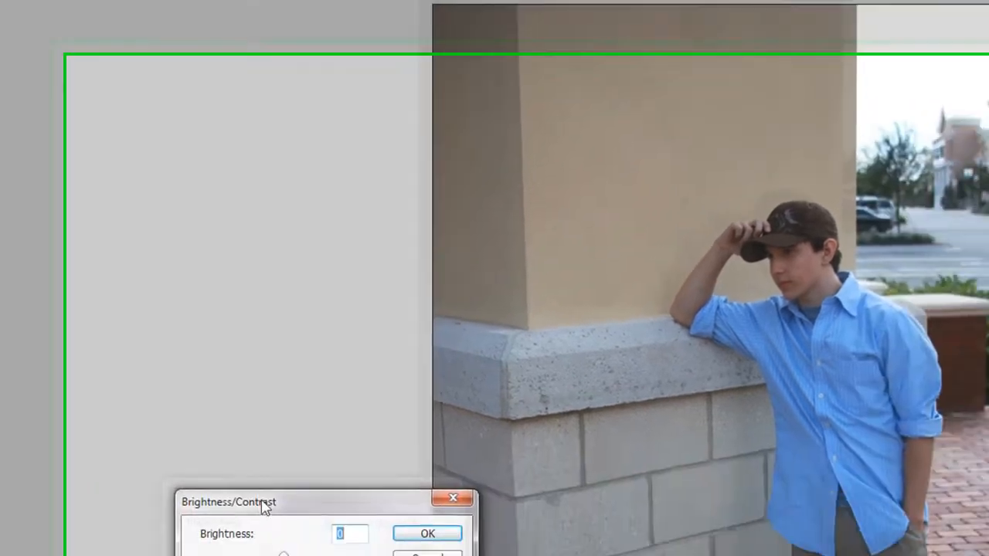
pyautogui.moveTo(263, 506); pyautogui.dragTo(242, 225)
pyautogui.moveTo(171, 170); pyautogui.dragTo(164, 254)
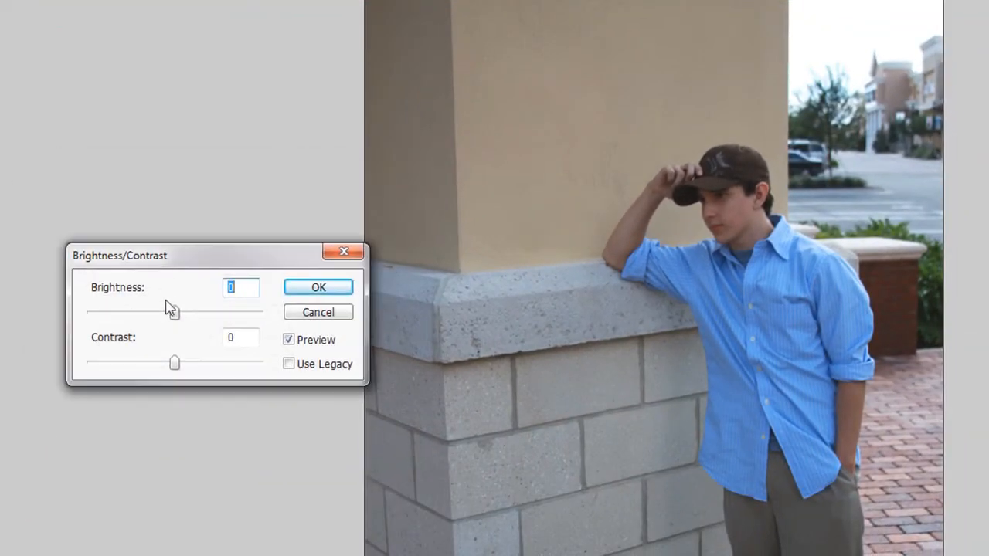
pyautogui.moveTo(175, 316)
pyautogui.mouseDown()
pyautogui.moveTo(136, 322)
pyautogui.moveTo(250, 327)
pyautogui.moveTo(177, 324)
pyautogui.mouseUp()
pyautogui.moveTo(177, 362)
pyautogui.mouseDown()
pyautogui.moveTo(139, 368)
pyautogui.moveTo(177, 371)
pyautogui.mouseUp()
pyautogui.moveTo(188, 258); pyautogui.dragTo(173, 217)
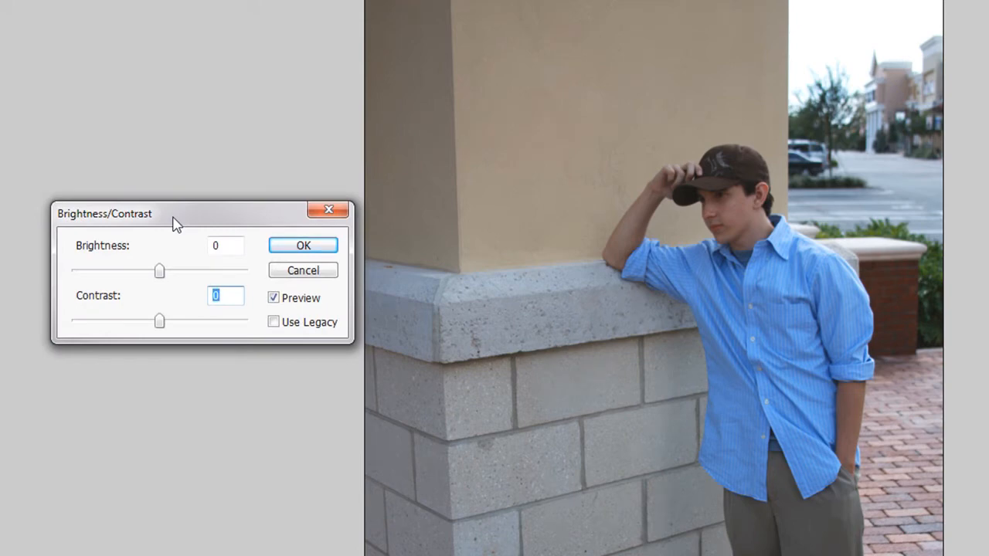
pyautogui.moveTo(173, 218); pyautogui.dragTo(234, 237)
# Try a contrast of +76 with the brightness at -30 and at +65 on the Main layer.
pyautogui.moveTo(181, 292); pyautogui.dragTo(162, 294)
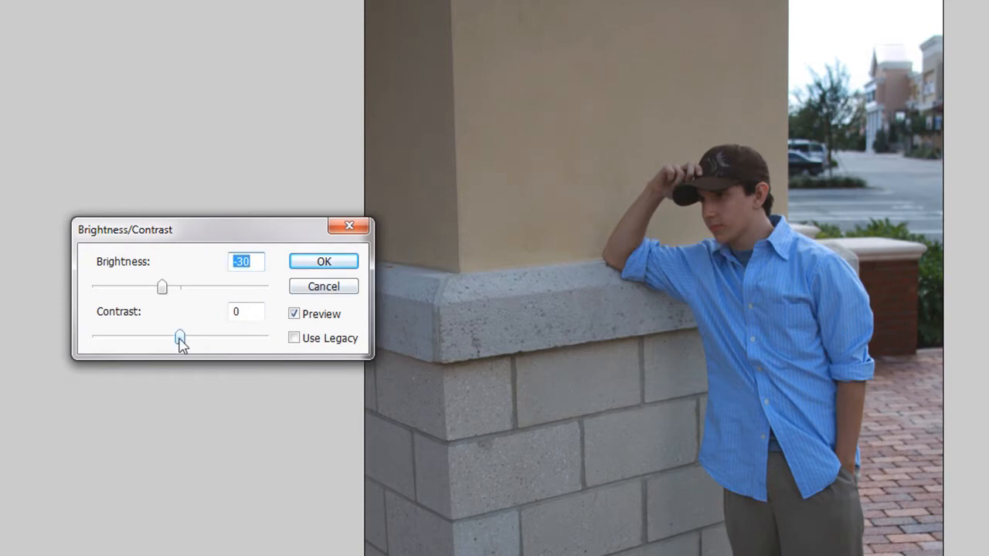
pyautogui.moveTo(180, 339); pyautogui.dragTo(246, 338)
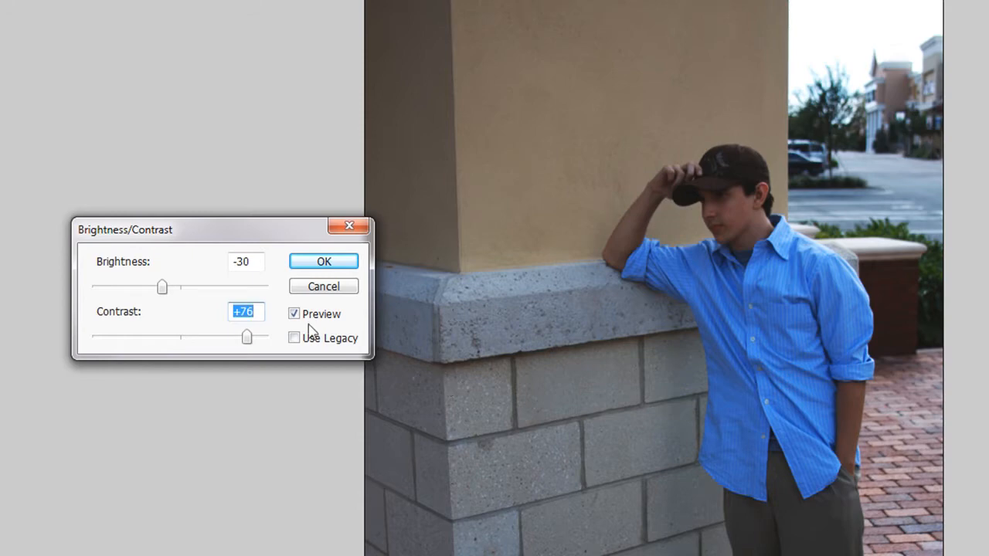
pyautogui.moveTo(167, 289); pyautogui.dragTo(222, 295)
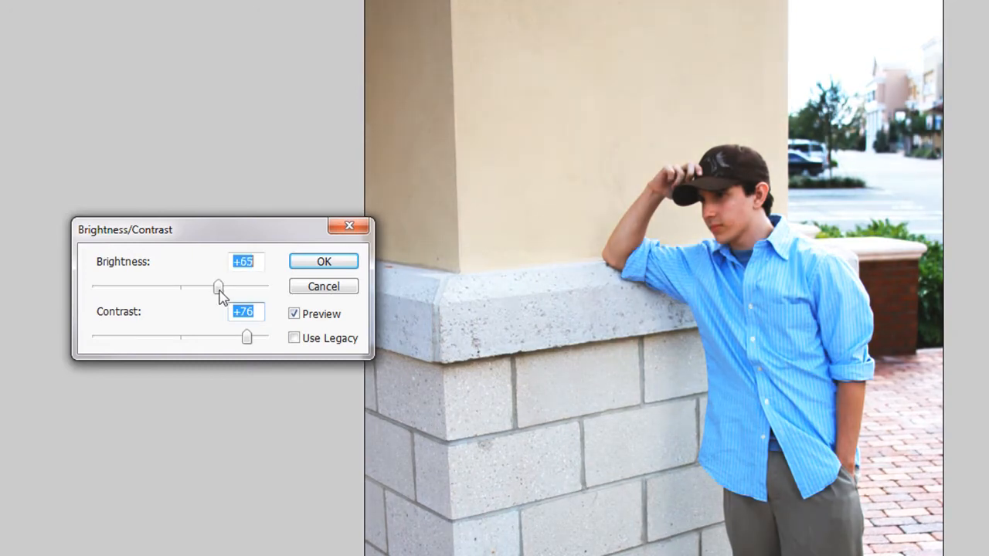
# Set the brightness to 60 and the contrast to 75 and apply the adjustment to the Main layer.
pyautogui.moveTo(221, 294)
pyautogui.mouseDown()
pyautogui.moveTo(274, 295)
pyautogui.moveTo(217, 292)
pyautogui.mouseUp()
pyautogui.write('60')
pyautogui.click(255, 311)
pyautogui.write('75')
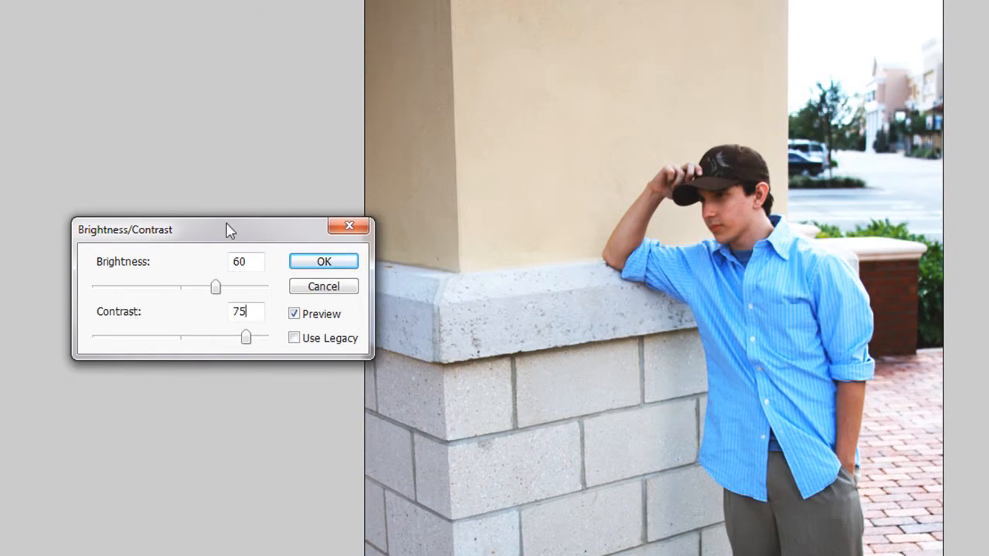
pyautogui.moveTo(229, 228); pyautogui.dragTo(174, 164)
pyautogui.click(270, 198)
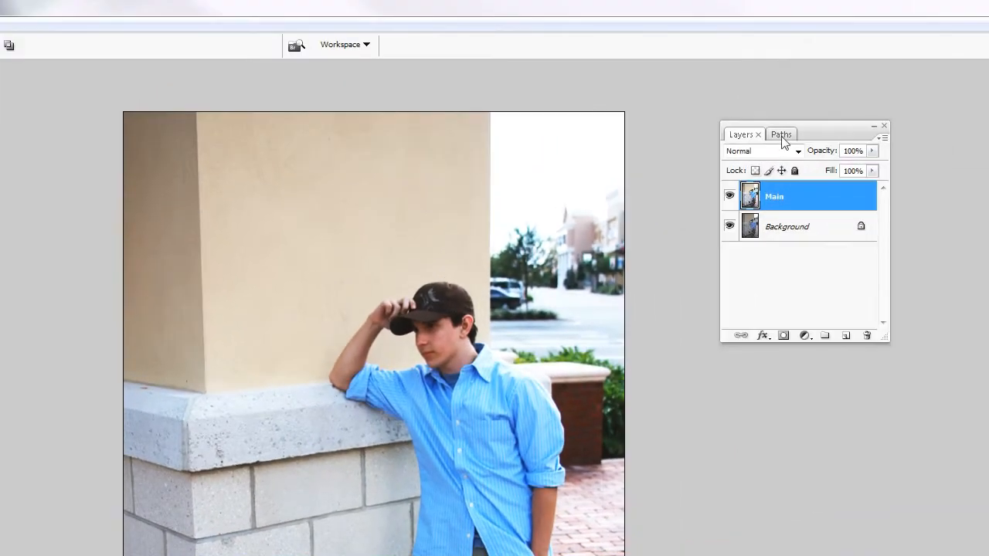
# Create a new path and draw a closed Pen outline around the wall corner along the photo's left edge.
pyautogui.click(780, 137)
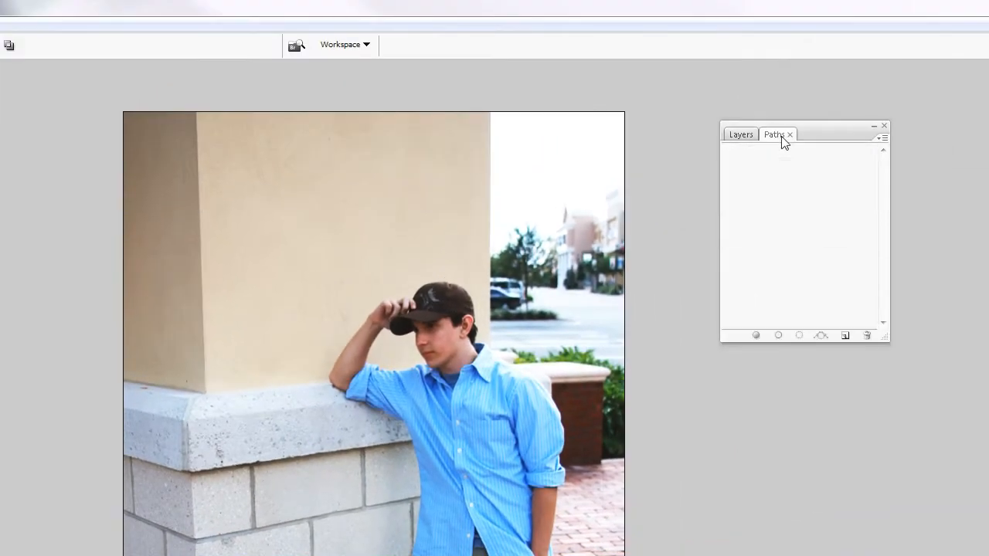
pyautogui.click(844, 336)
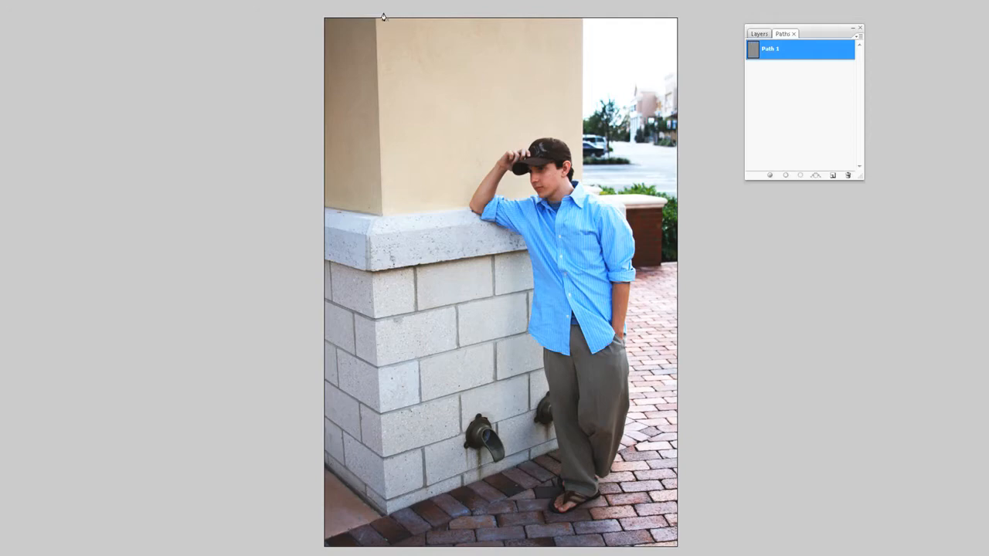
pyautogui.moveTo(402, 123); pyautogui.dragTo(402, 136)
pyautogui.click(402, 293)
pyautogui.click(416, 382)
pyautogui.click(413, 423)
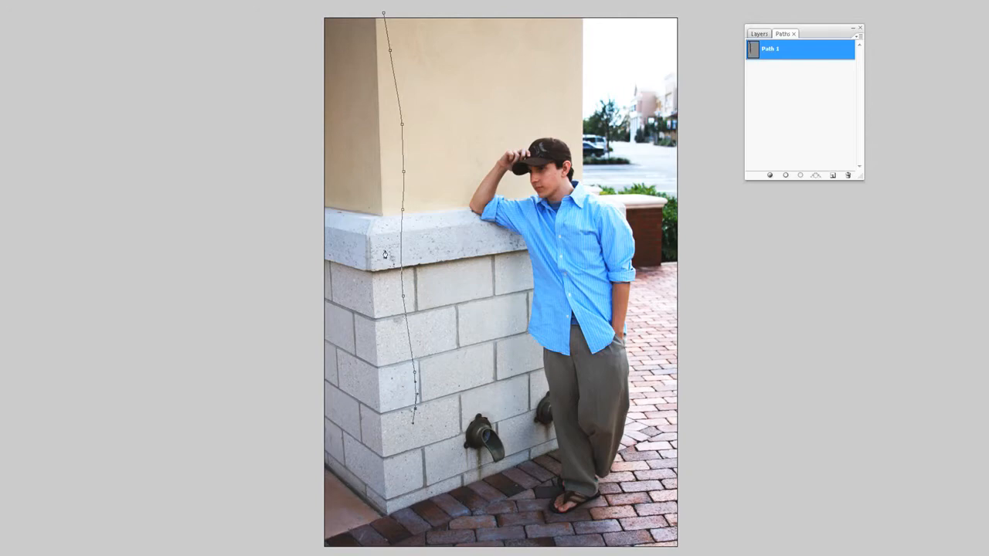
pyautogui.moveTo(409, 526); pyautogui.dragTo(399, 543)
pyautogui.moveTo(283, 532); pyautogui.dragTo(274, 508)
pyautogui.moveTo(274, 135); pyautogui.dragTo(360, 7)
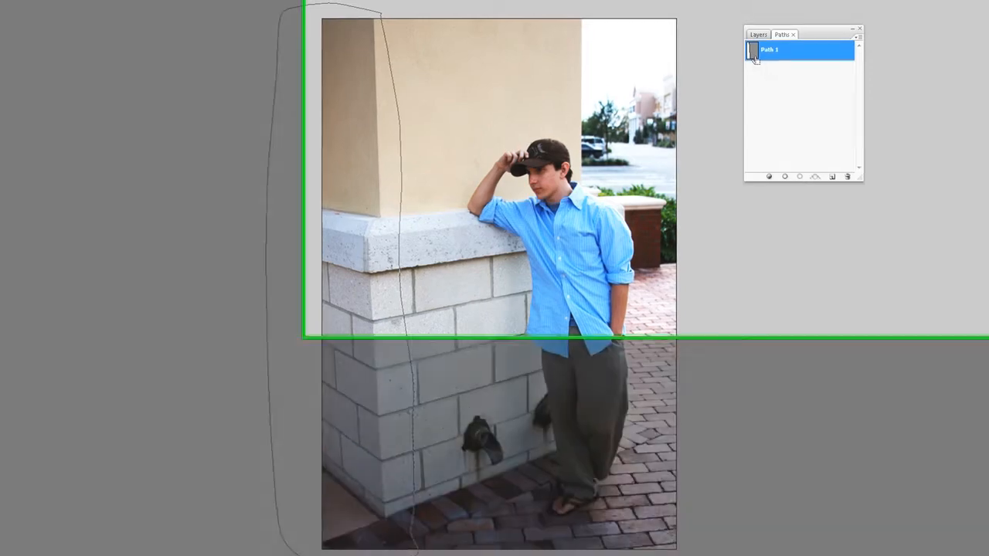
# Load the drawn path as a selection and return to the layer list with the Main layer active.
pyautogui.keyDown('ctrl'); pyautogui.click(760, 57); pyautogui.keyUp('ctrl')
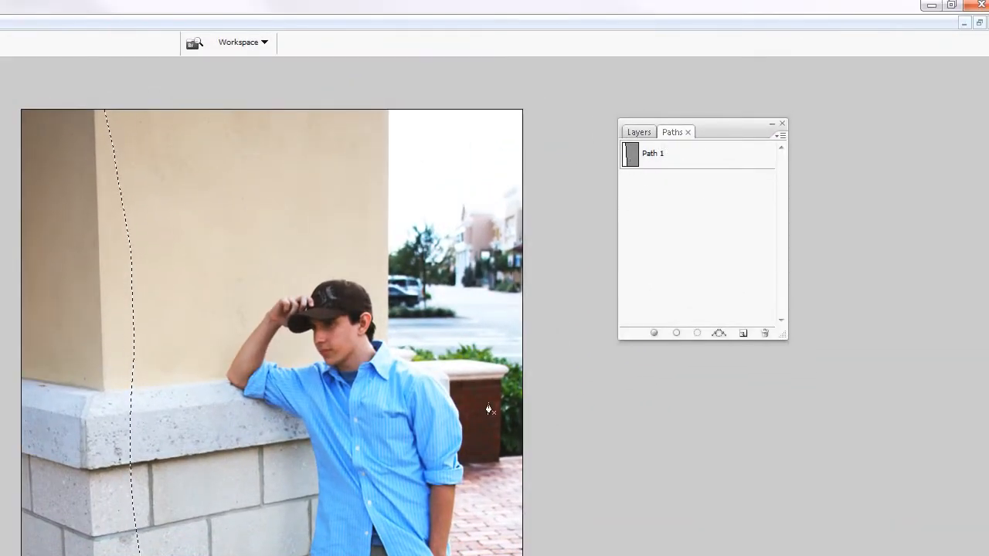
pyautogui.click(637, 133)
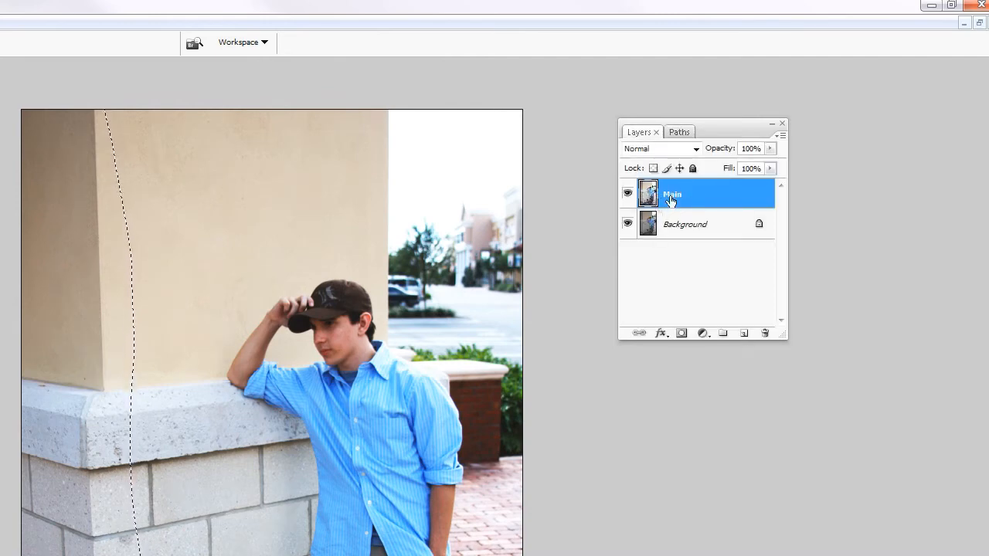
pyautogui.moveTo(719, 134); pyautogui.dragTo(678, 176)
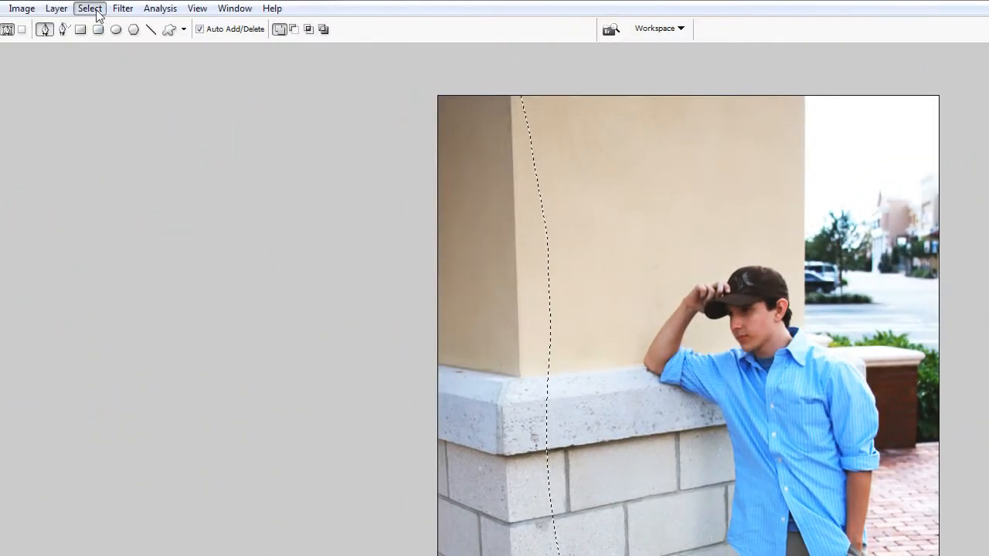
# Feather the selection by 10 pixels, and undo the black fill used to test its edge.
pyautogui.click(90, 8)
pyautogui.moveTo(151, 175)
pyautogui.click(258, 236)
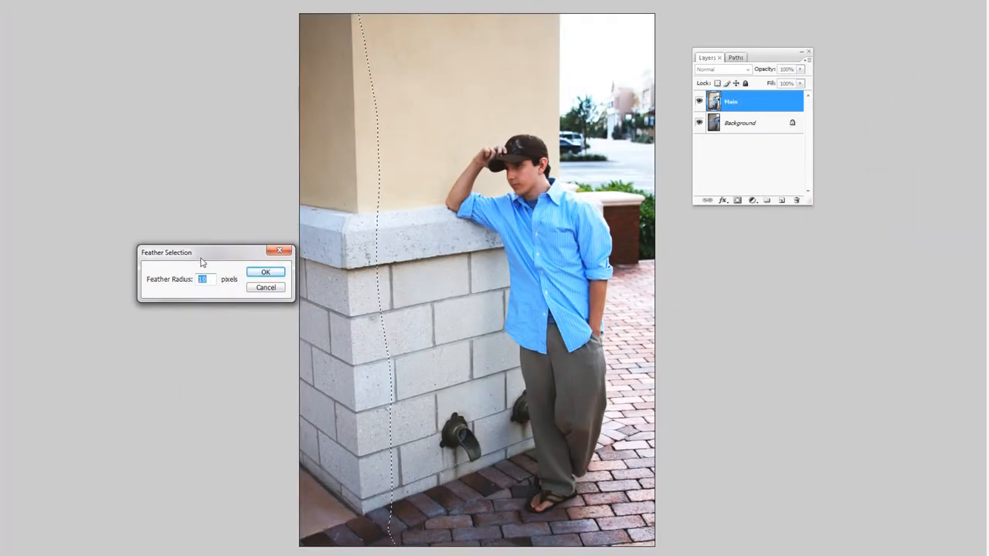
pyautogui.moveTo(200, 258); pyautogui.dragTo(199, 190)
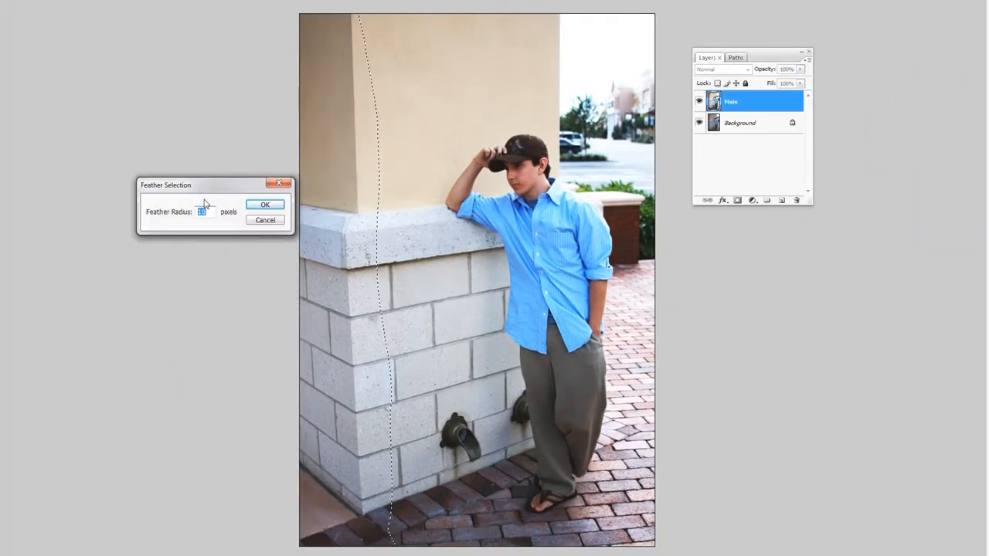
pyautogui.moveTo(244, 188); pyautogui.dragTo(232, 224)
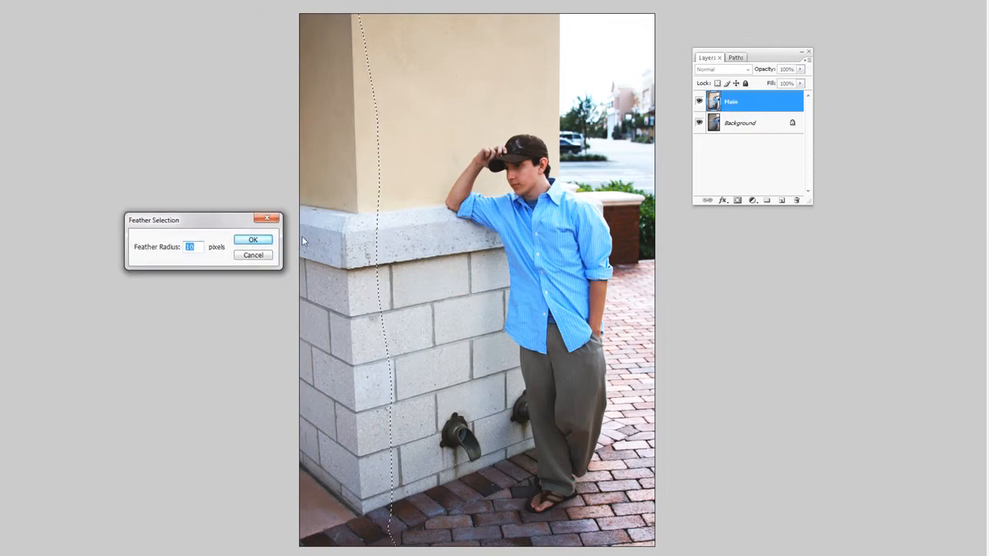
pyautogui.press('Return')
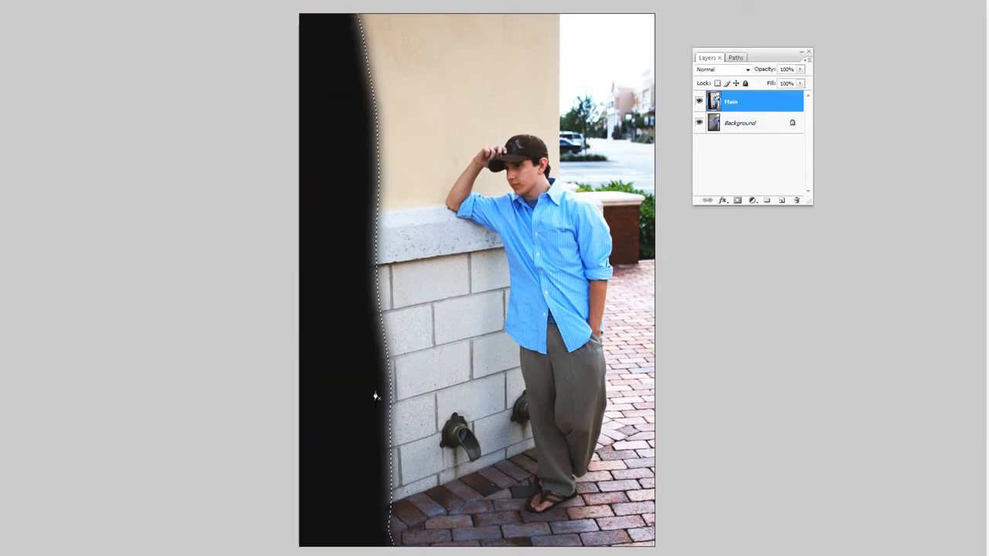
pyautogui.hotkey('ctrl', 'z')
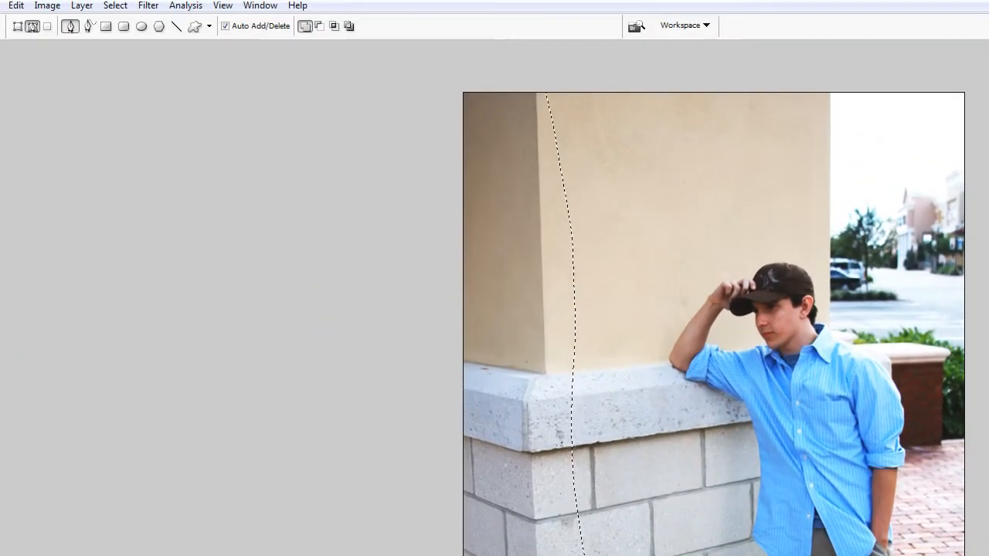
# Feather the left-side selection a second time, test it with a foreground color fill and undo that fill.
pyautogui.click(115, 5)
pyautogui.moveTo(159, 176)
pyautogui.click(337, 234)
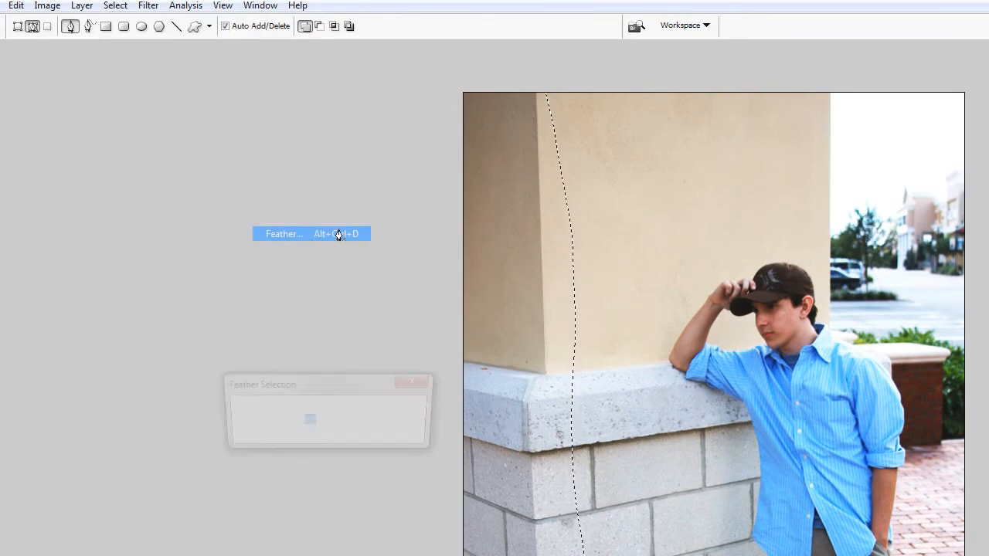
pyautogui.moveTo(332, 382); pyautogui.dragTo(333, 368)
pyautogui.press('Return')
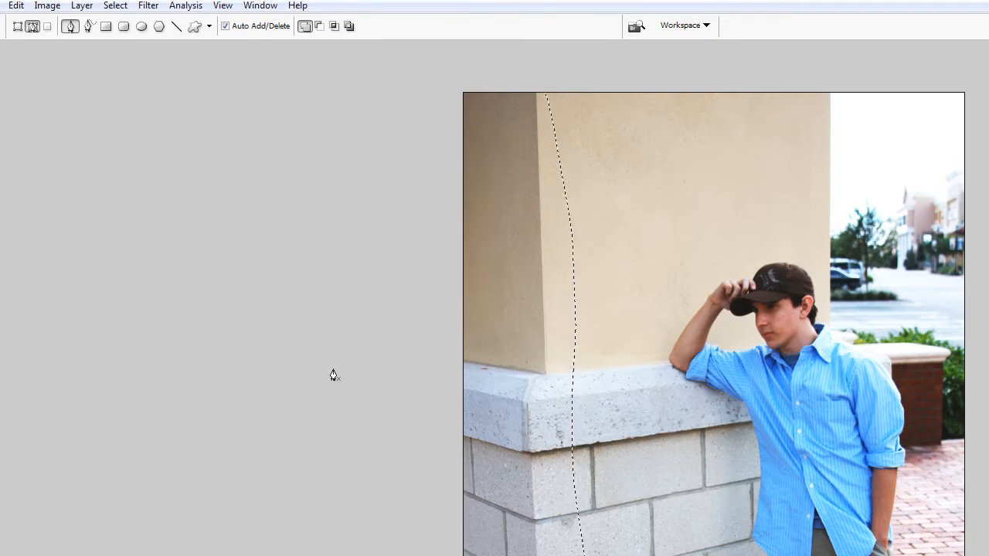
pyautogui.hotkey('alt', 'BackSpace')
pyautogui.hotkey('ctrl', 'z')
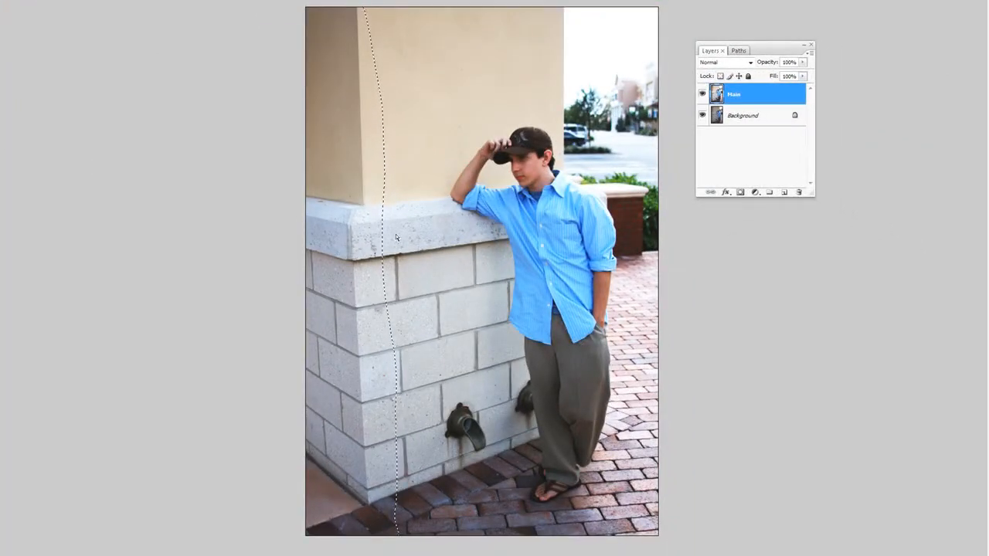
# Start a Levels adjustment on the feathered left-side selection and darken its midtones to 0.54.
pyautogui.hotkey('ctrl', 'l')
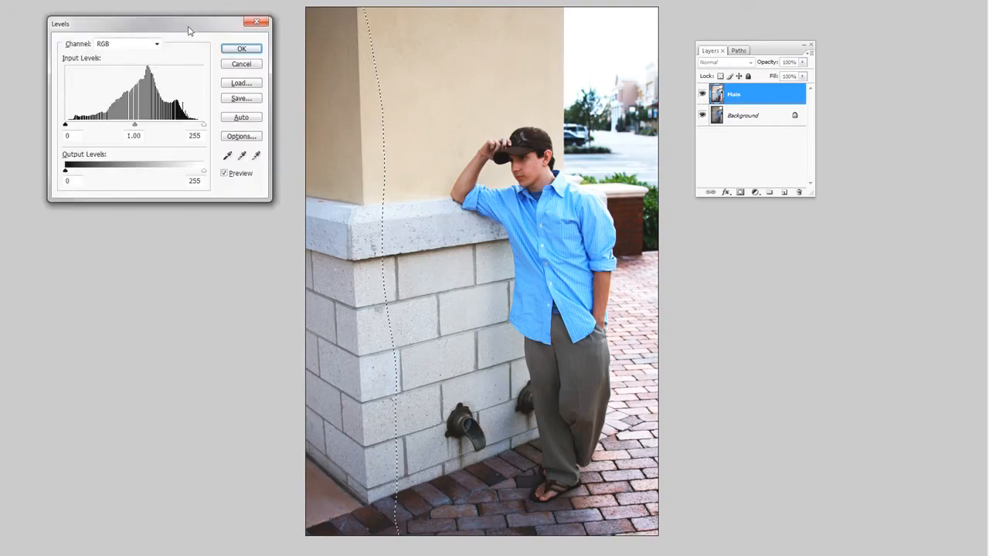
pyautogui.moveTo(188, 29); pyautogui.dragTo(790, 239)
pyautogui.moveTo(805, 295); pyautogui.dragTo(784, 287)
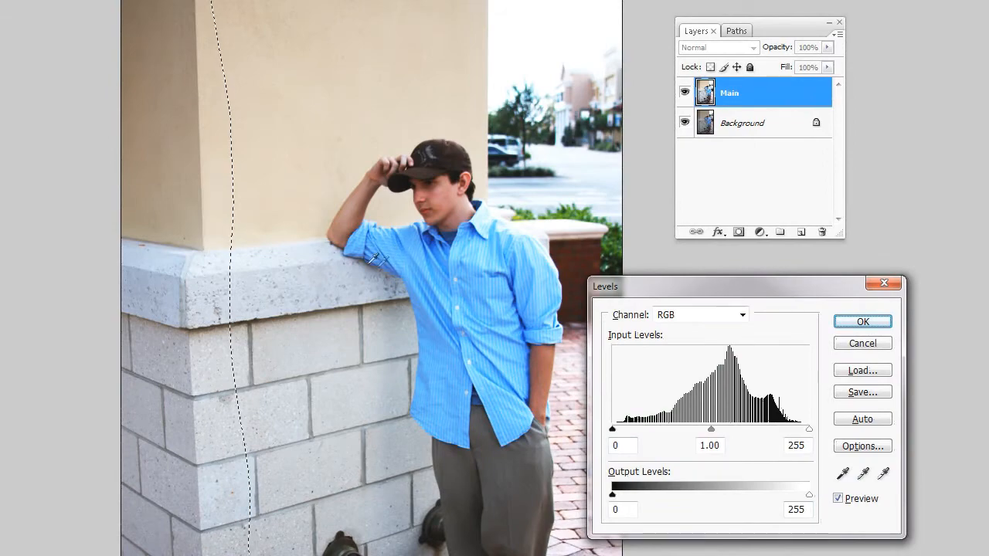
pyautogui.moveTo(633, 289); pyautogui.dragTo(580, 303)
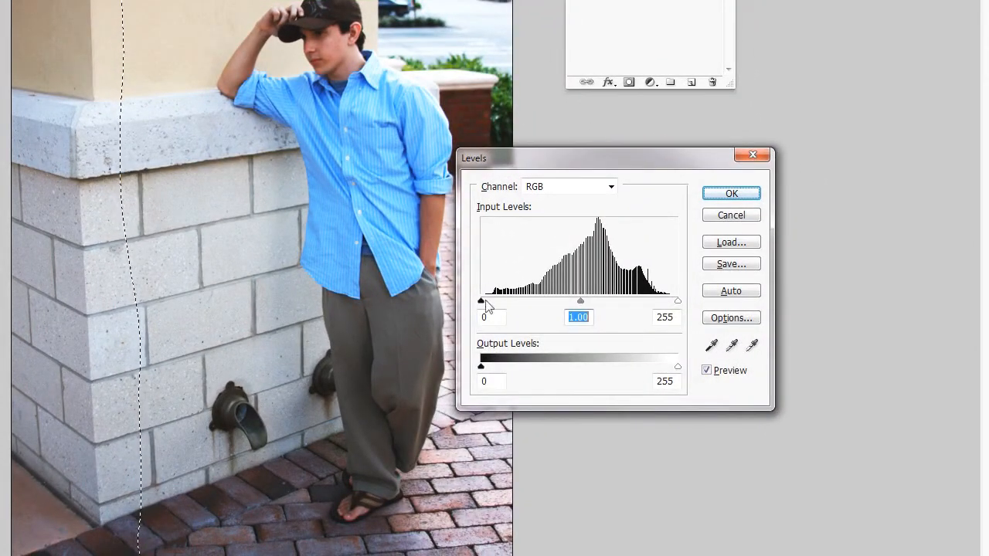
pyautogui.click(478, 301)
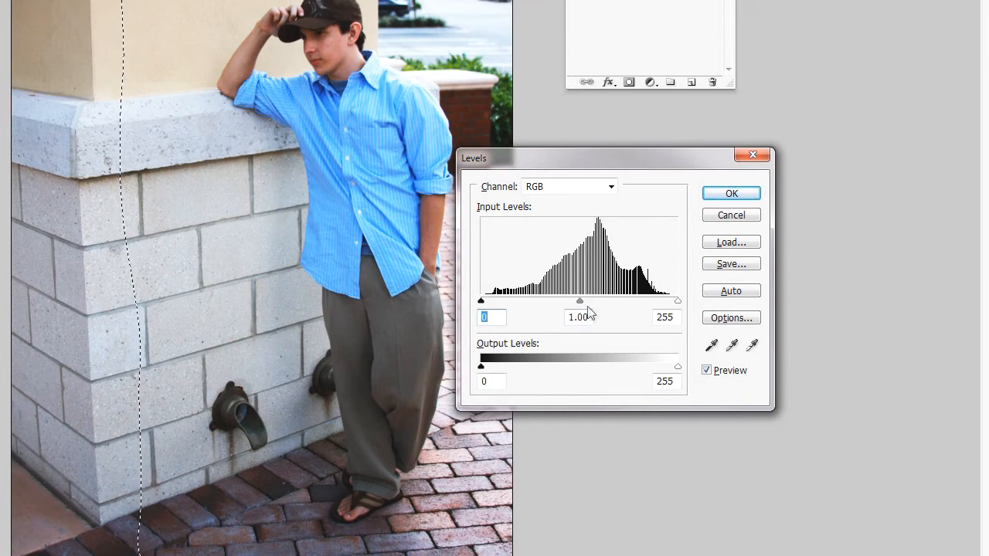
pyautogui.moveTo(580, 302); pyautogui.dragTo(641, 305)
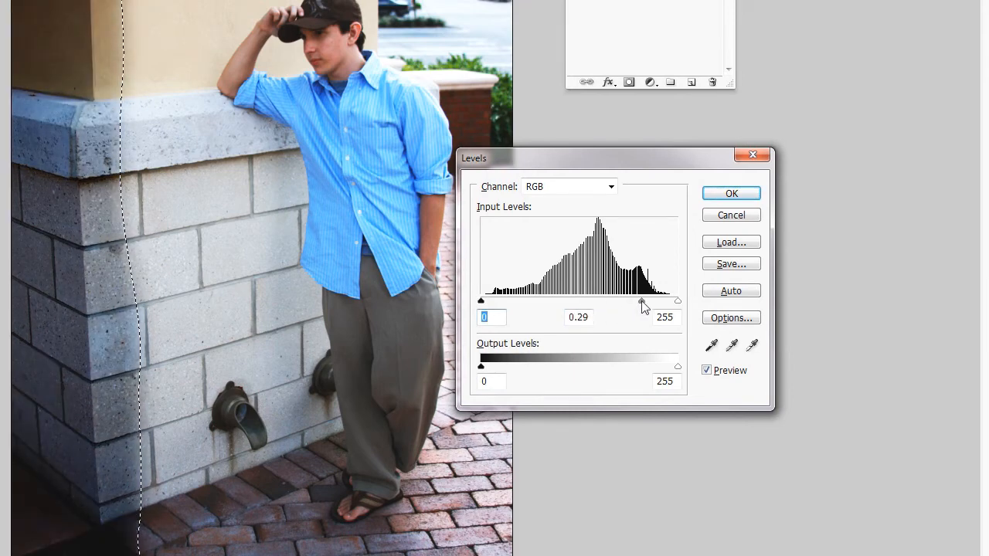
pyautogui.moveTo(640, 300); pyautogui.dragTo(619, 308)
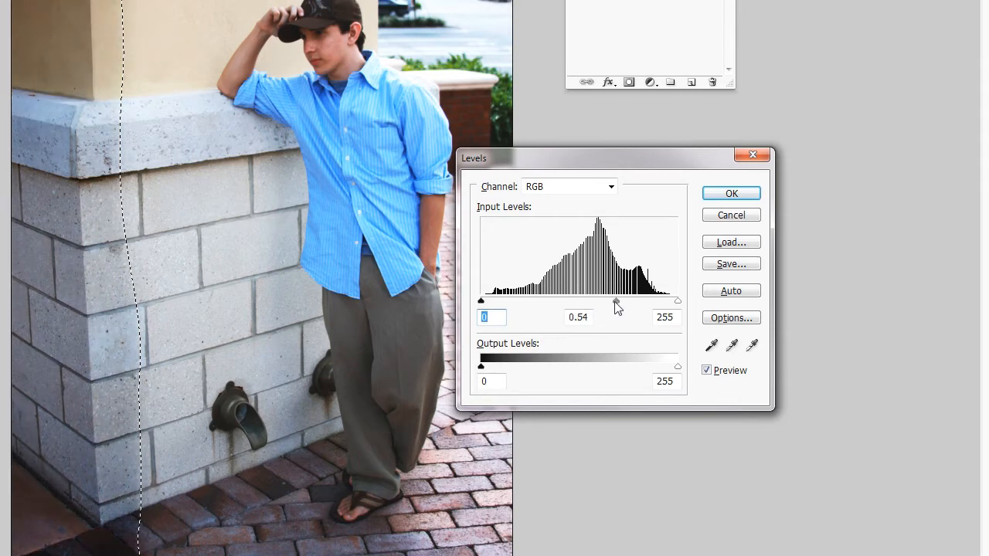
# Lower the Levels white input to 234, fine-tune the midtones and apply the adjustment to the left edge.
pyautogui.moveTo(677, 302); pyautogui.dragTo(663, 306)
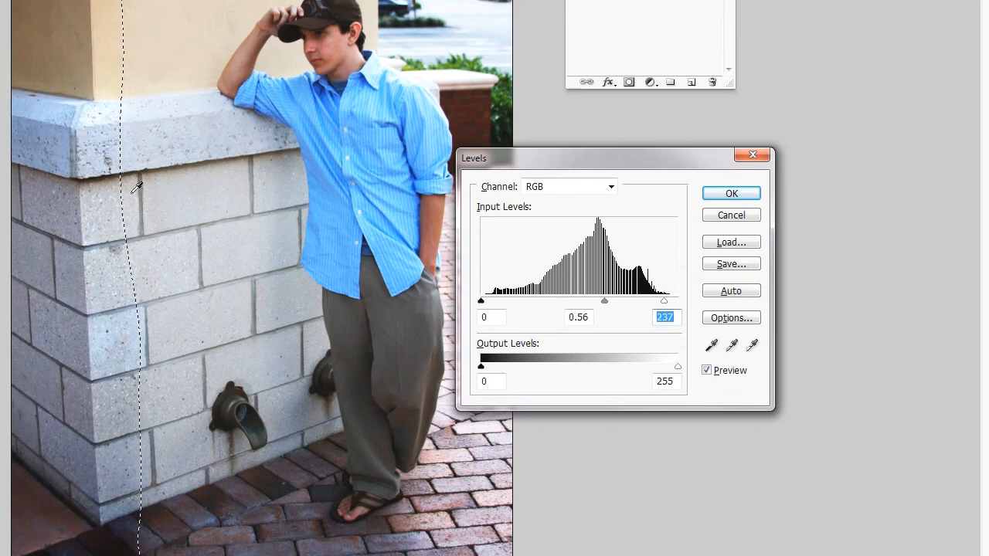
pyautogui.moveTo(662, 309); pyautogui.dragTo(610, 307)
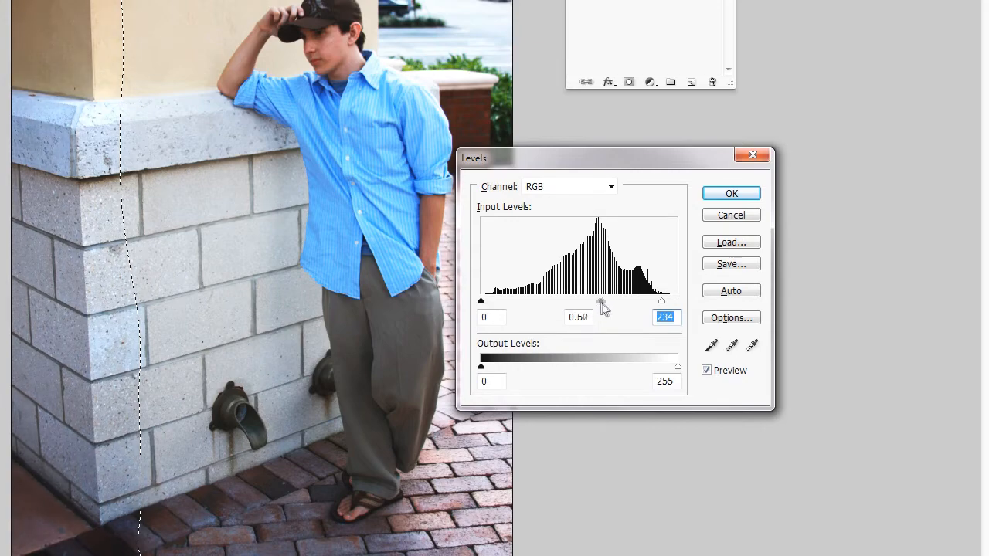
pyautogui.click(606, 308)
pyautogui.click(731, 193)
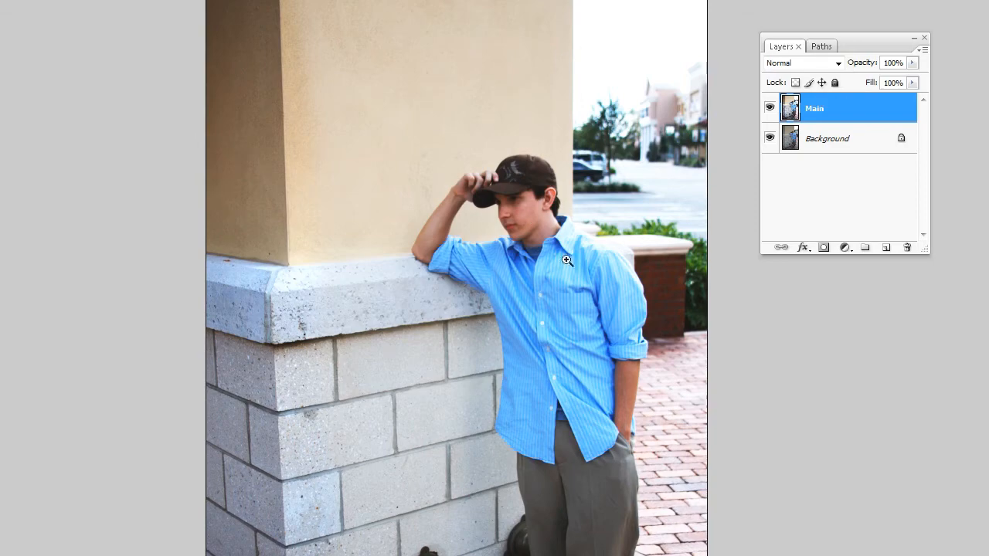
# Draw a closed Pen path around the cheek, nose side, jaw and upper neck, leaving out the eyes, lips and ear.
pyautogui.click(526, 219)
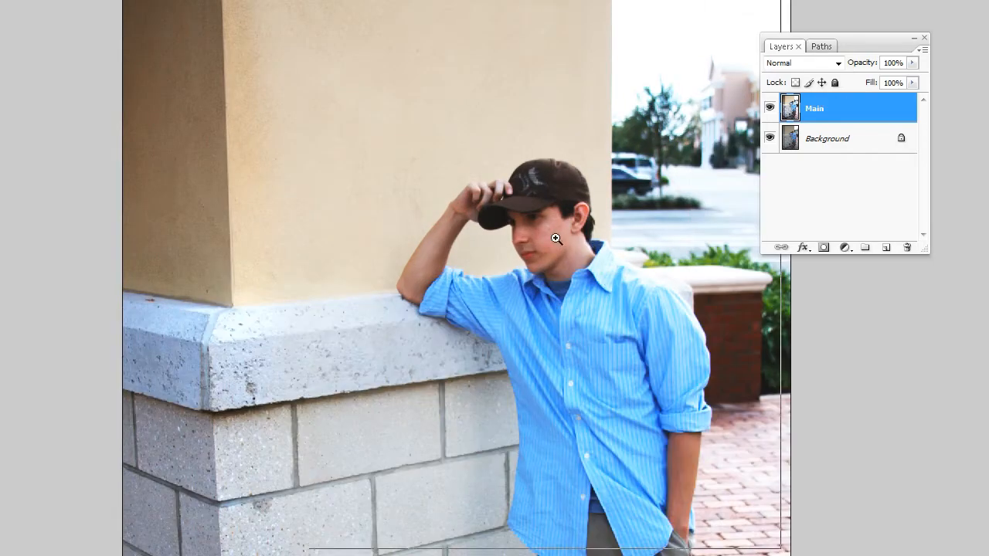
pyautogui.click(588, 247)
pyautogui.click(597, 383)
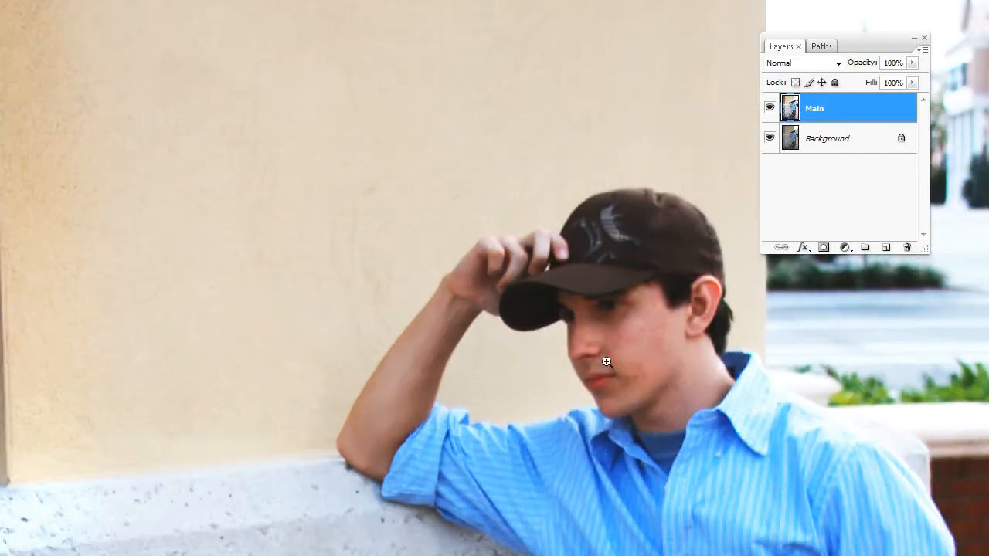
pyautogui.click(649, 332)
pyautogui.click(465, 384)
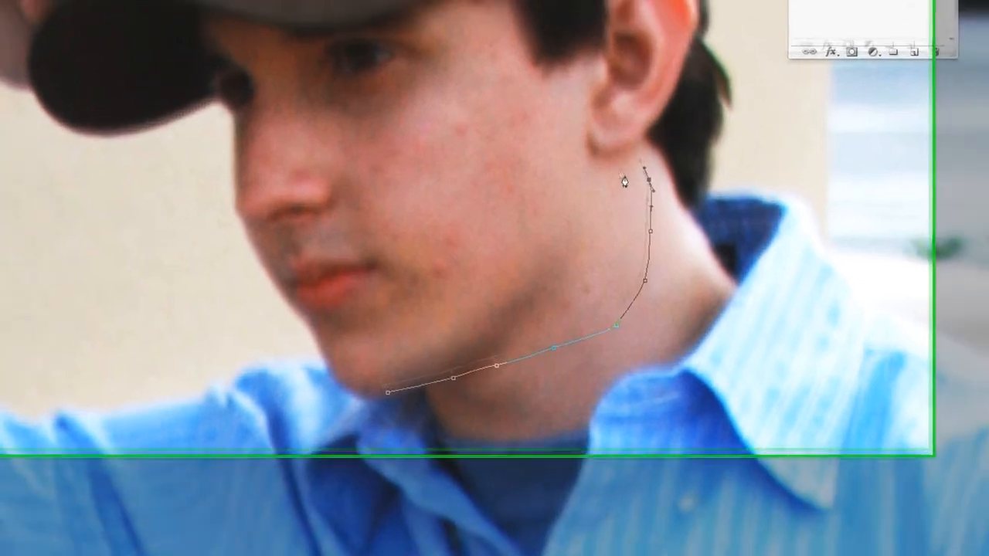
pyautogui.moveTo(603, 146); pyautogui.dragTo(586, 145)
pyautogui.moveTo(623, 250); pyautogui.dragTo(624, 228)
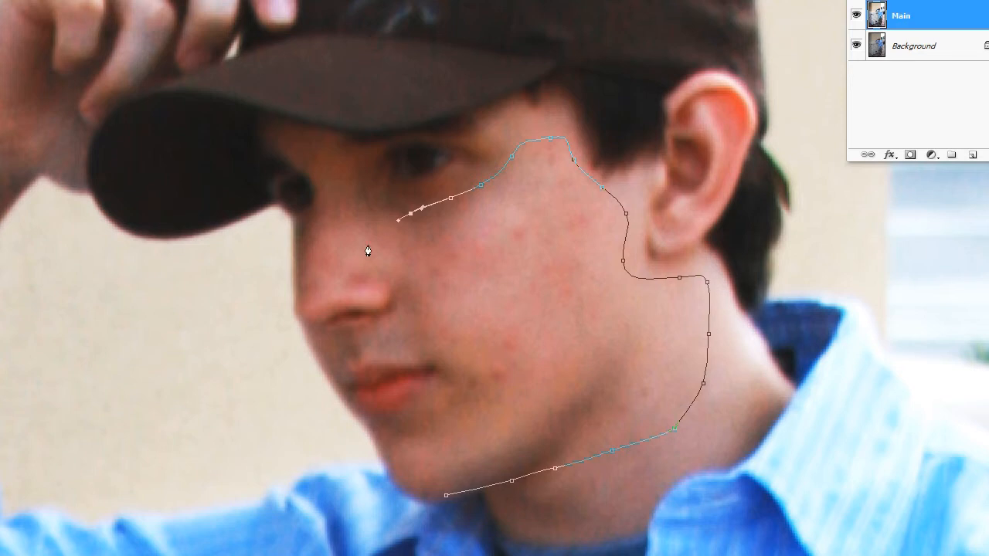
pyautogui.moveTo(335, 221); pyautogui.dragTo(313, 240)
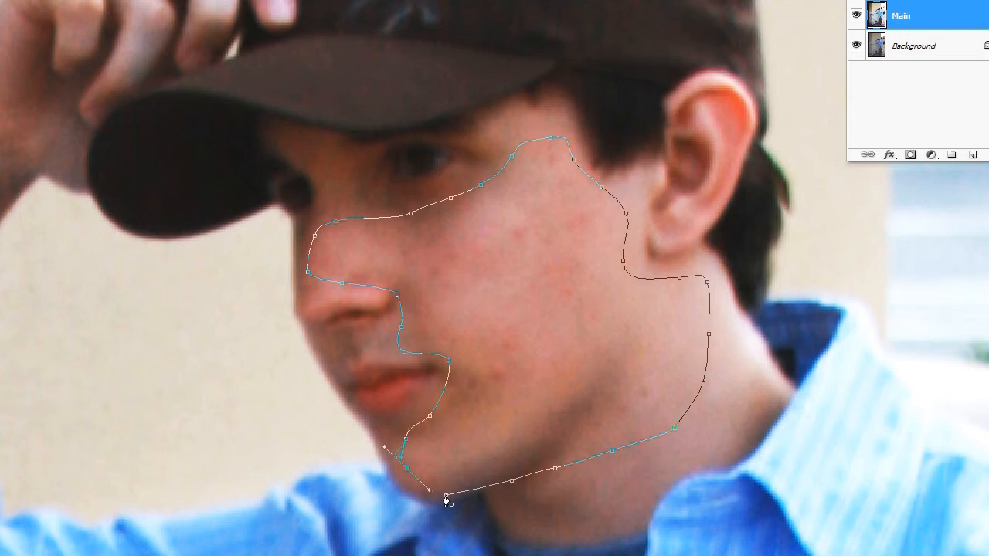
pyautogui.moveTo(447, 496); pyautogui.dragTo(461, 498)
# Load the face Work Path as a selection and return to the layer list.
pyautogui.click(639, 136)
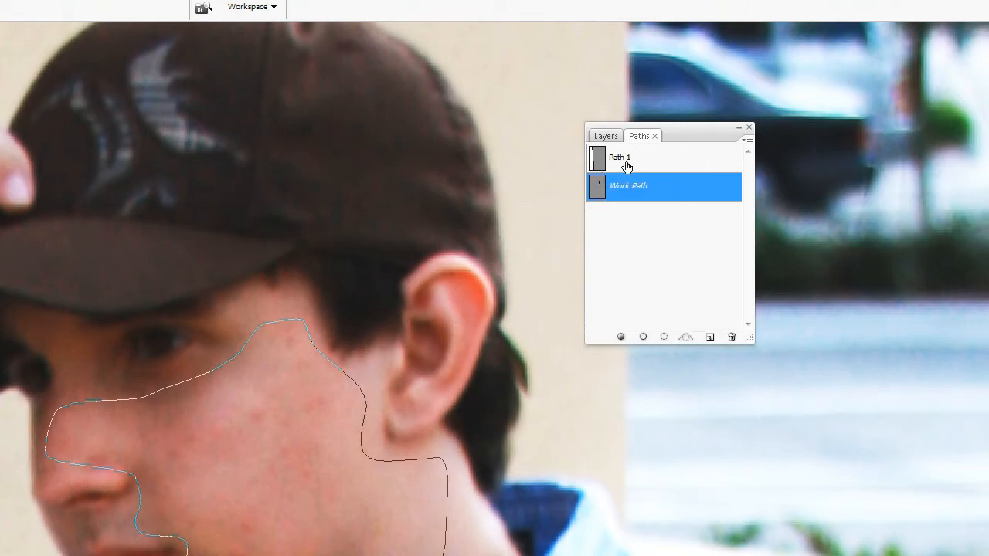
pyautogui.keyDown('ctrl'); pyautogui.click(600, 191); pyautogui.keyUp('ctrl')
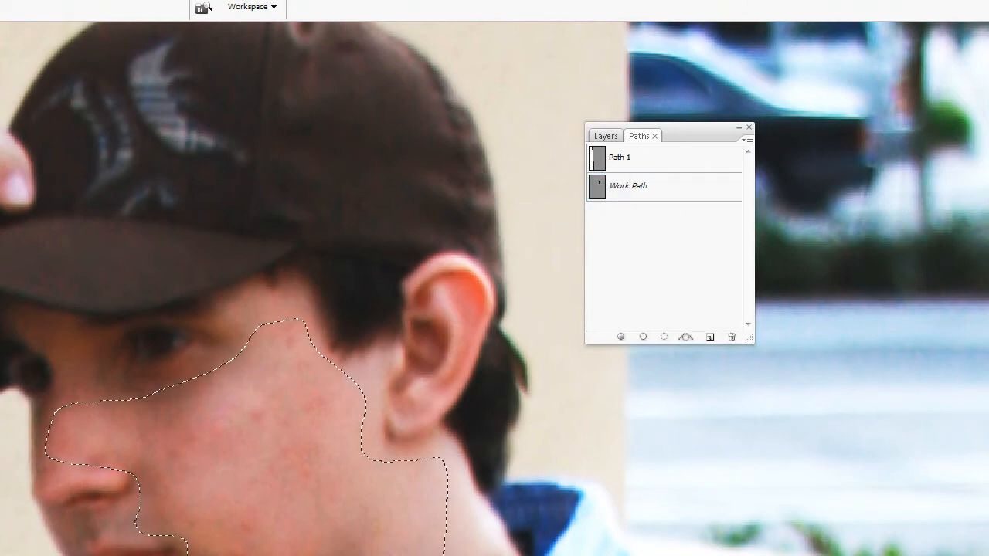
pyautogui.click(605, 136)
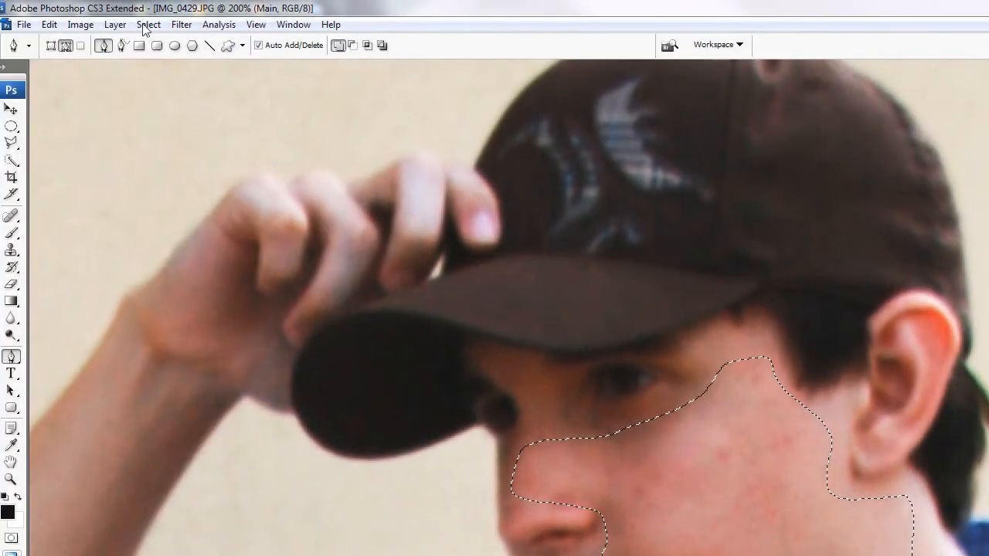
# Feather the face selection by 18 pixels.
pyautogui.click(143, 25)
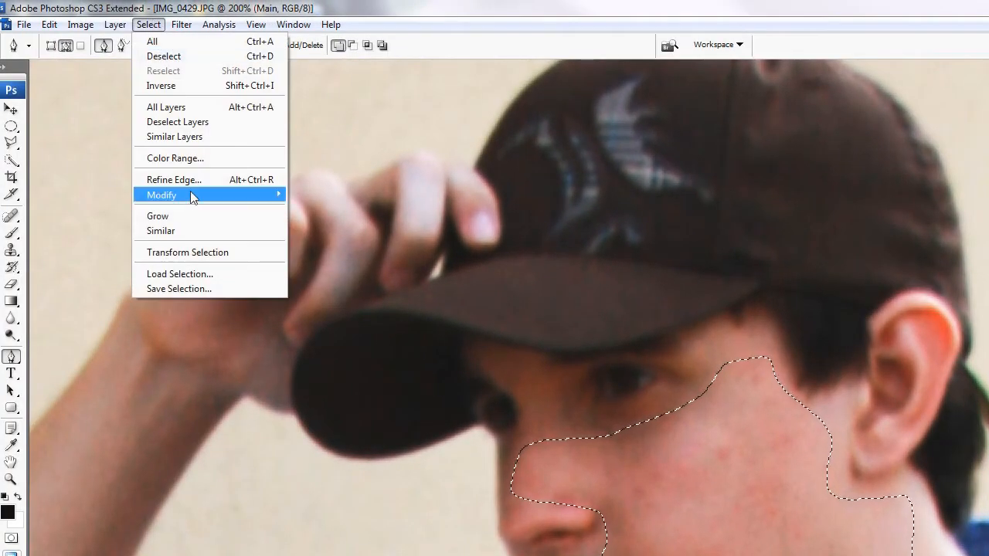
pyautogui.moveTo(194, 195)
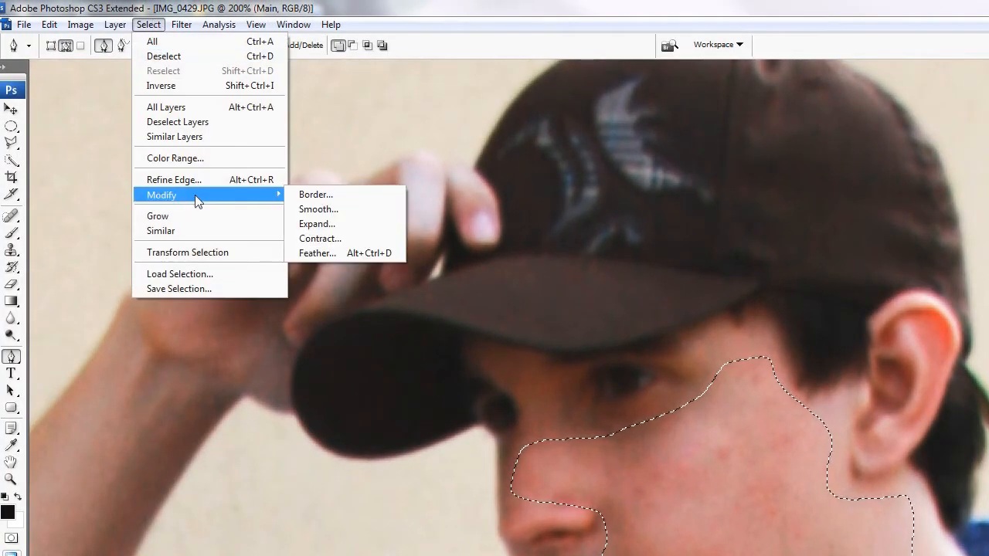
pyautogui.click(332, 251)
pyautogui.moveTo(342, 390); pyautogui.dragTo(347, 361)
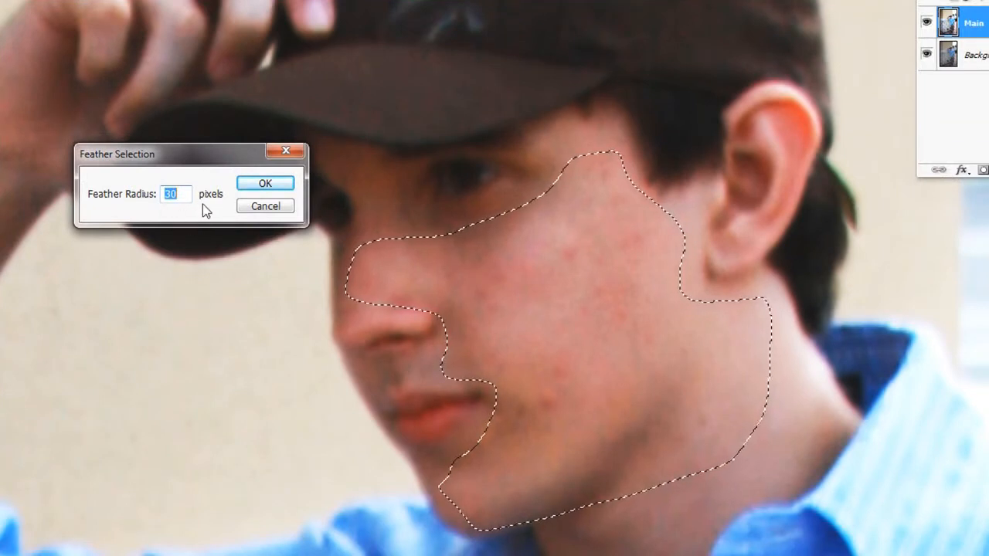
pyautogui.write('18')
pyautogui.press('Return')
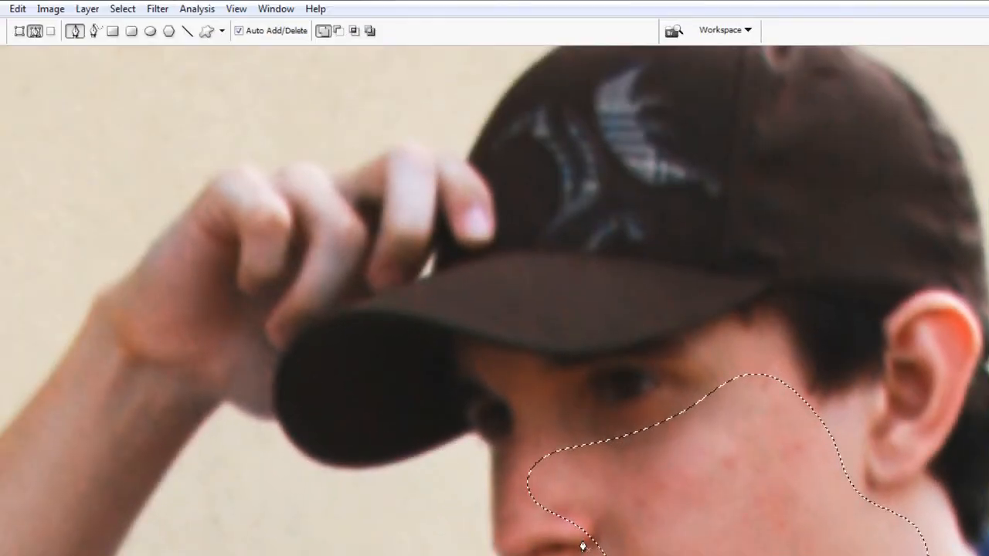
pyautogui.click(158, 9)
pyautogui.moveTo(183, 157)
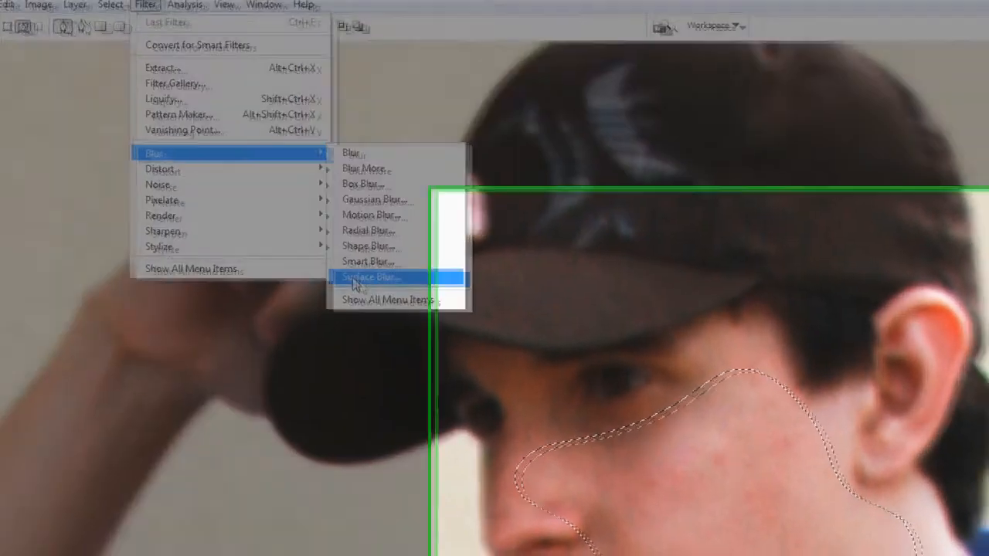
pyautogui.click(367, 284)
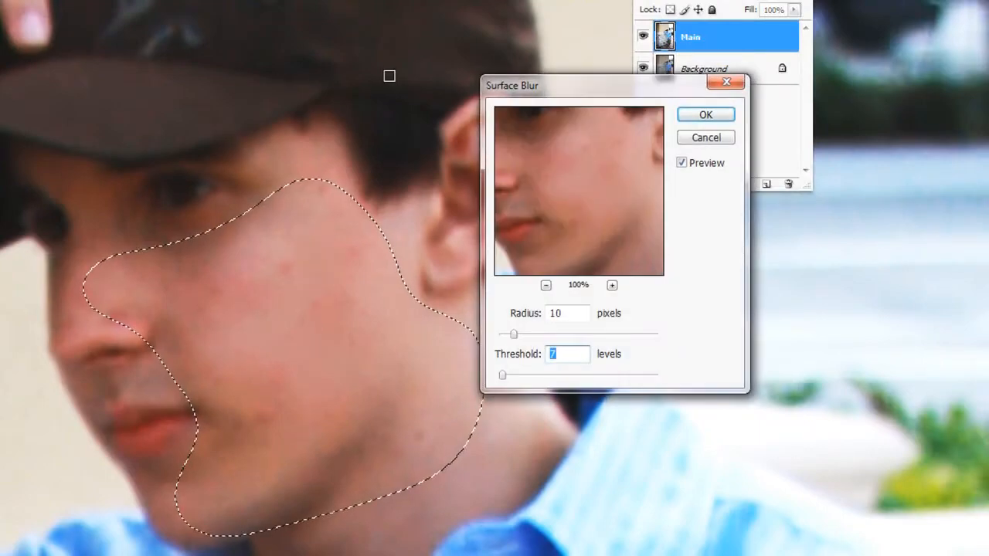
pyautogui.moveTo(519, 89); pyautogui.dragTo(1, 59)
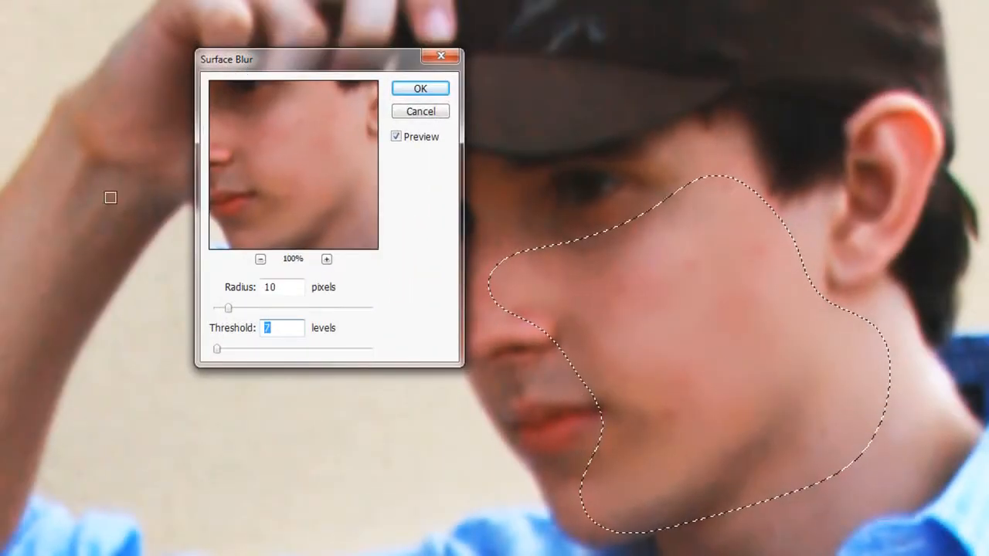
pyautogui.moveTo(271, 195); pyautogui.dragTo(283, 215)
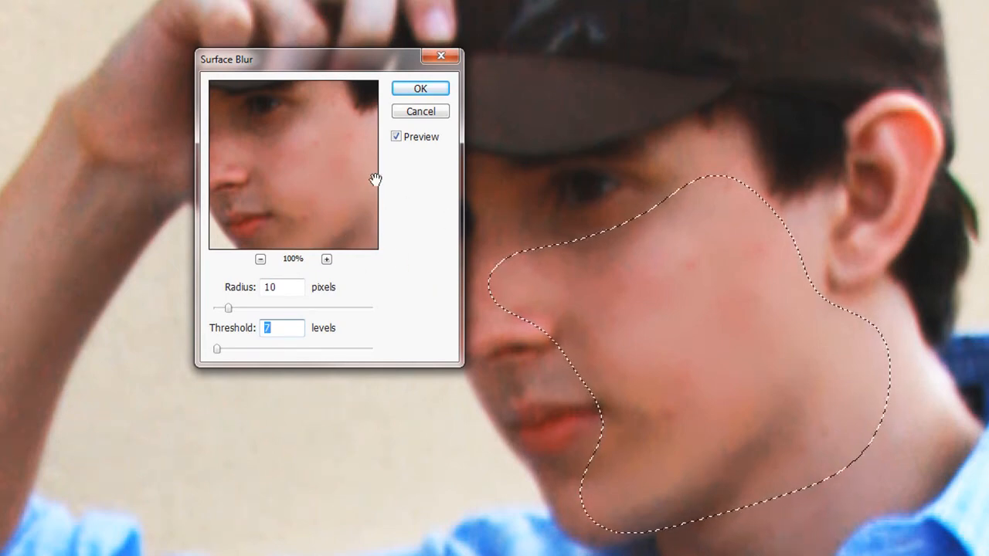
pyautogui.click(417, 116)
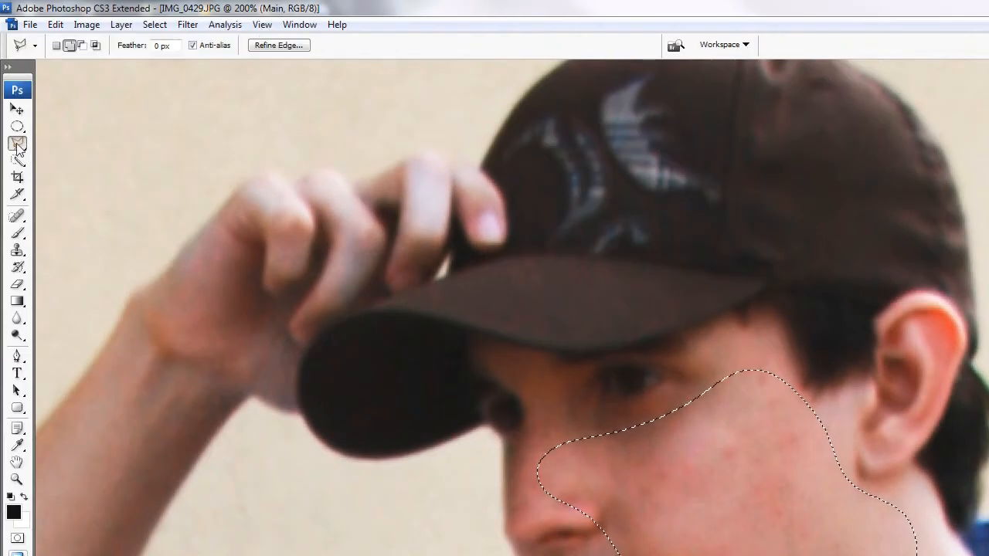
# Switch to the freehand Lasso tool, try the new and add selection modes, and undo the test loop below the jaw.
pyautogui.click(17, 145)
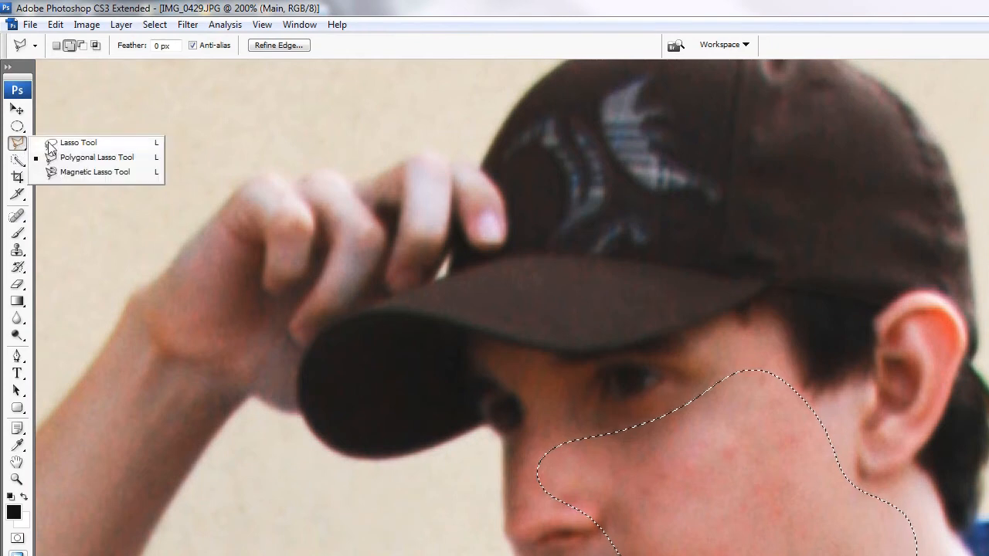
pyautogui.click(77, 143)
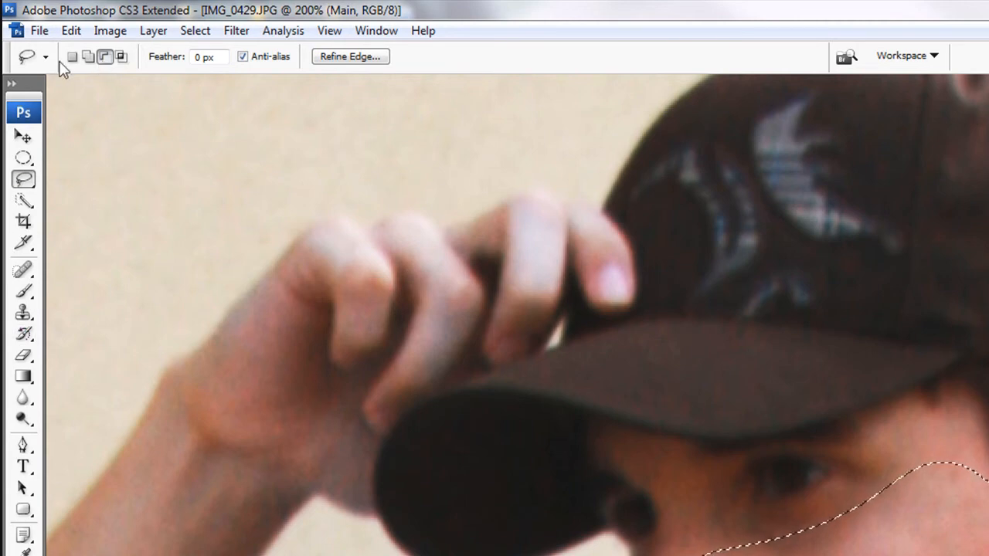
pyautogui.click(76, 58)
pyautogui.click(90, 60)
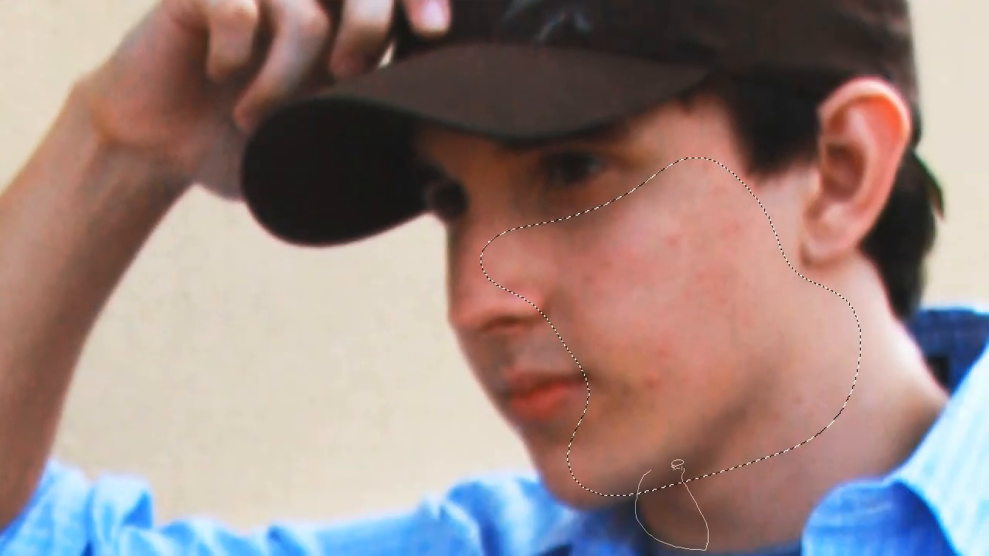
pyautogui.hotkey('ctrl', 'z')
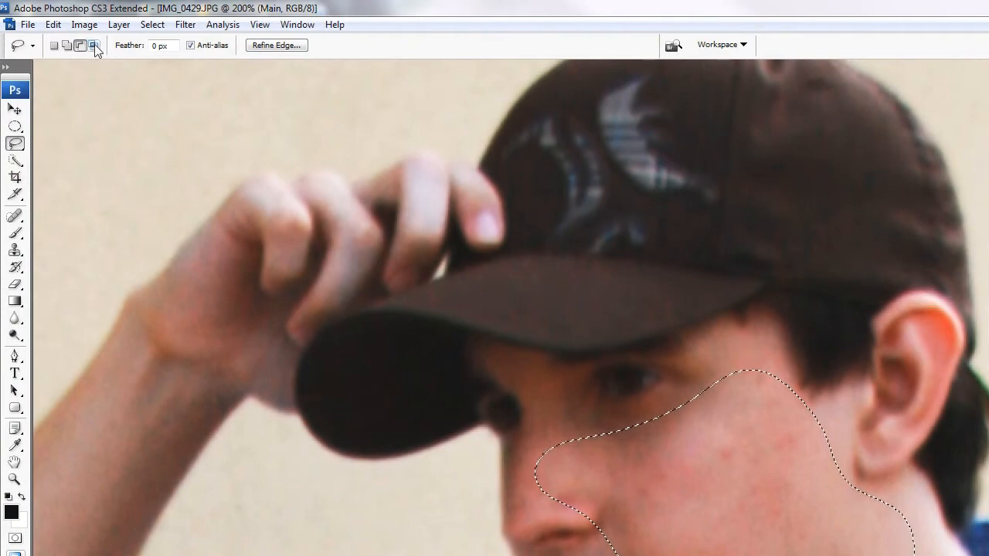
# Try intersecting the face selection with a freehand Lasso loop around the chin and jaw, and undo it.
pyautogui.click(67, 45)
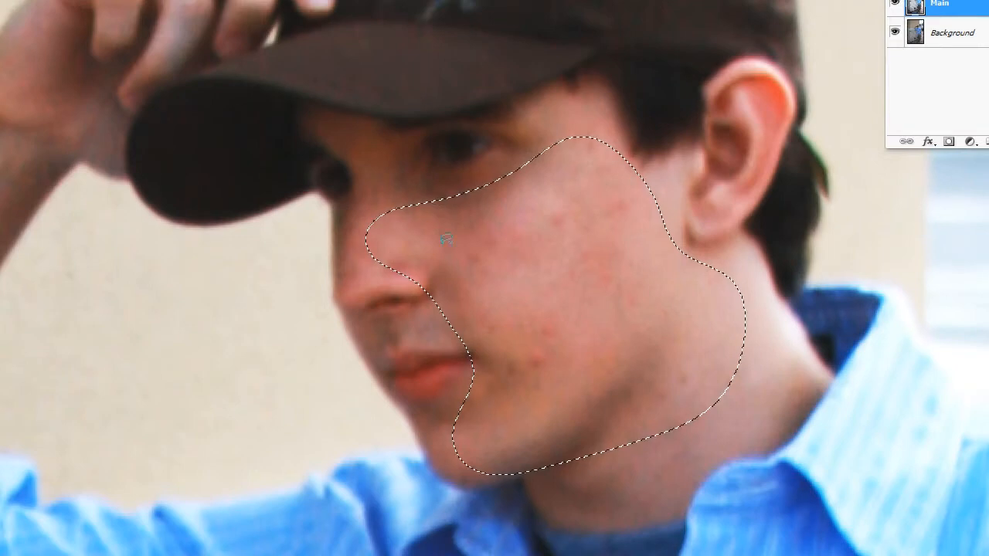
pyautogui.moveTo(446, 424); pyautogui.dragTo(532, 362)
pyautogui.moveTo(632, 429)
pyautogui.mouseDown()
pyautogui.moveTo(640, 495)
pyautogui.moveTo(510, 511)
pyautogui.mouseUp()
pyautogui.moveTo(435, 423); pyautogui.dragTo(435, 425)
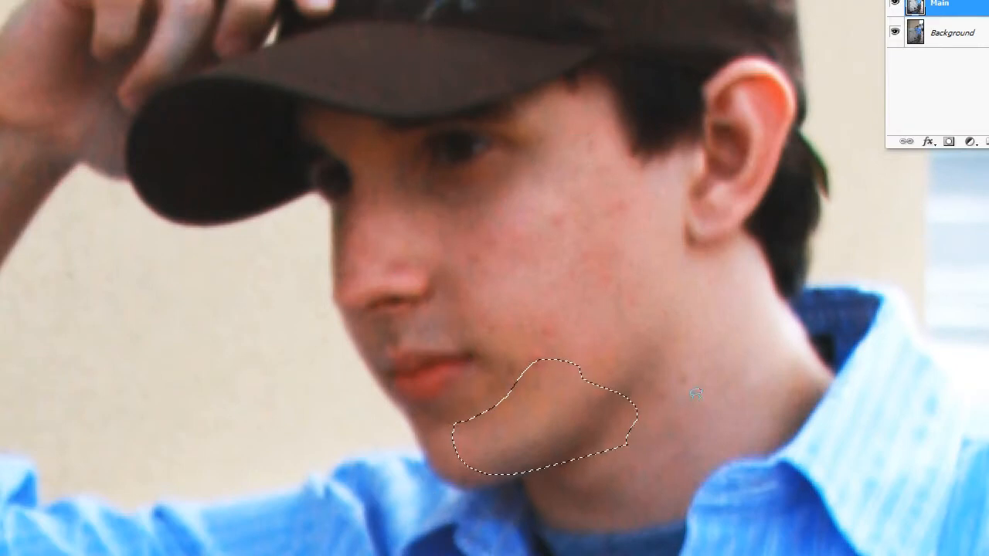
pyautogui.hotkey('ctrl', 'z')
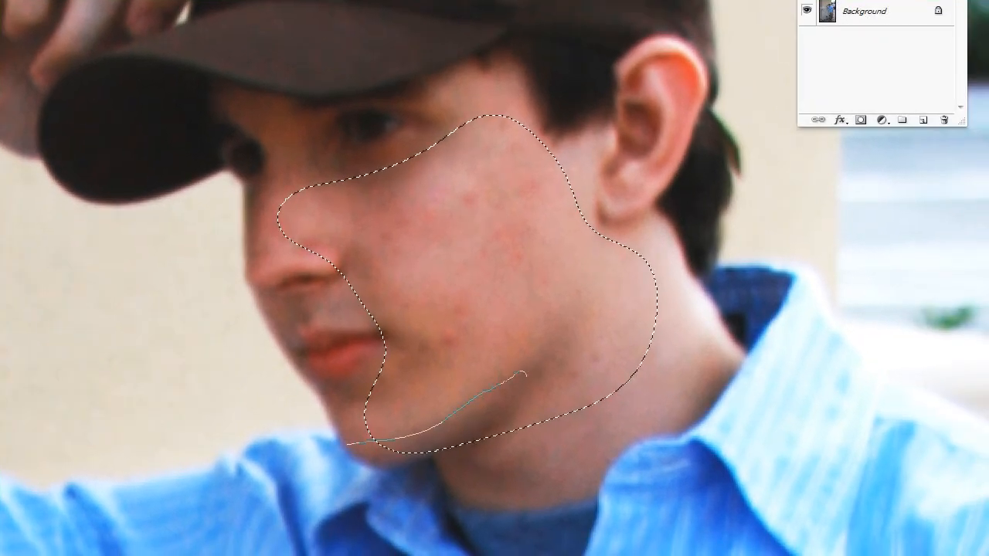
# Subtract the shadowed underside of the jaw and the area beside the nostril from the face selection with the Lasso.
pyautogui.moveTo(505, 438)
pyautogui.mouseDown()
pyautogui.moveTo(356, 478)
pyautogui.moveTo(356, 443)
pyautogui.mouseUp()
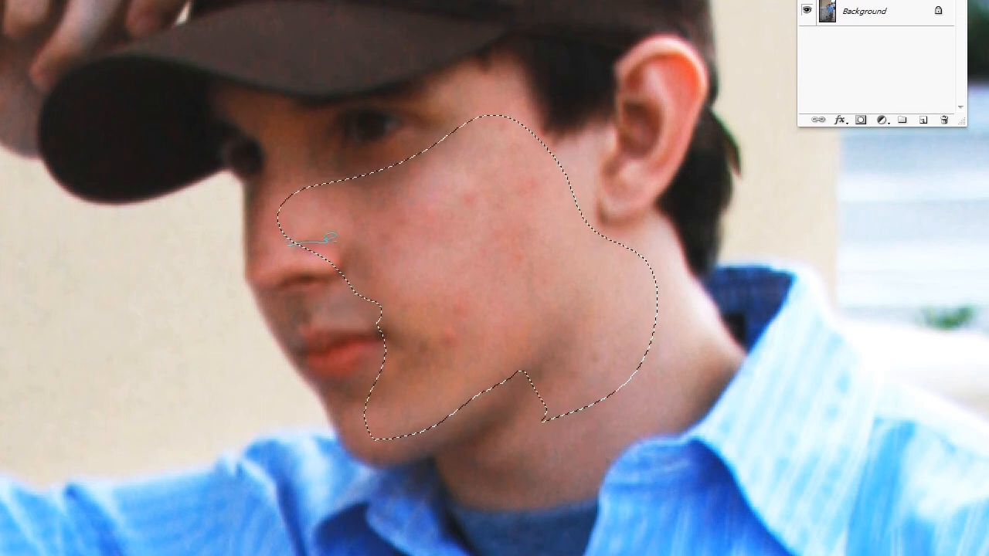
pyautogui.moveTo(292, 241); pyautogui.dragTo(355, 292)
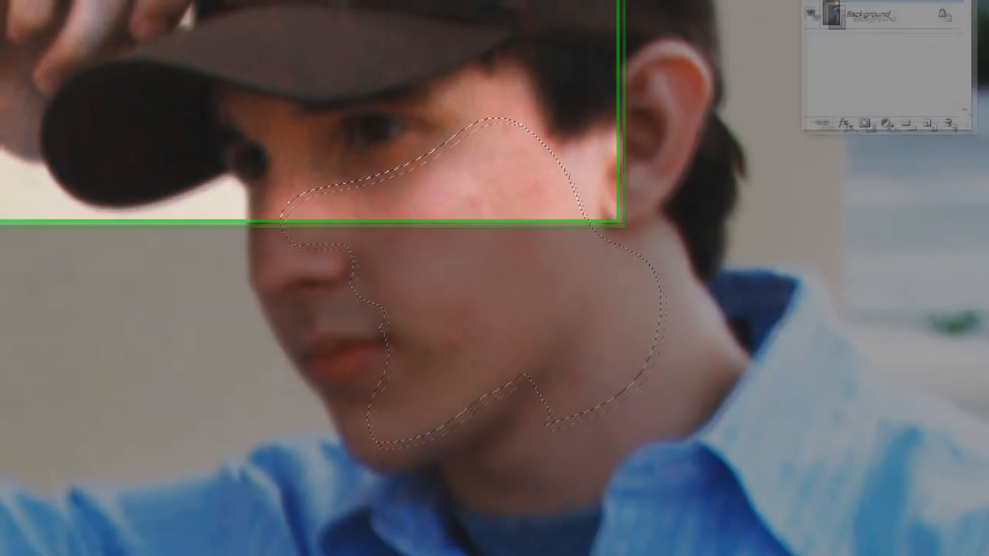
# Apply a Surface Blur to the selected facial skin, trying a threshold of 34 before settling on radius 10 pixels and threshold 7 levels.
pyautogui.click(180, 29)
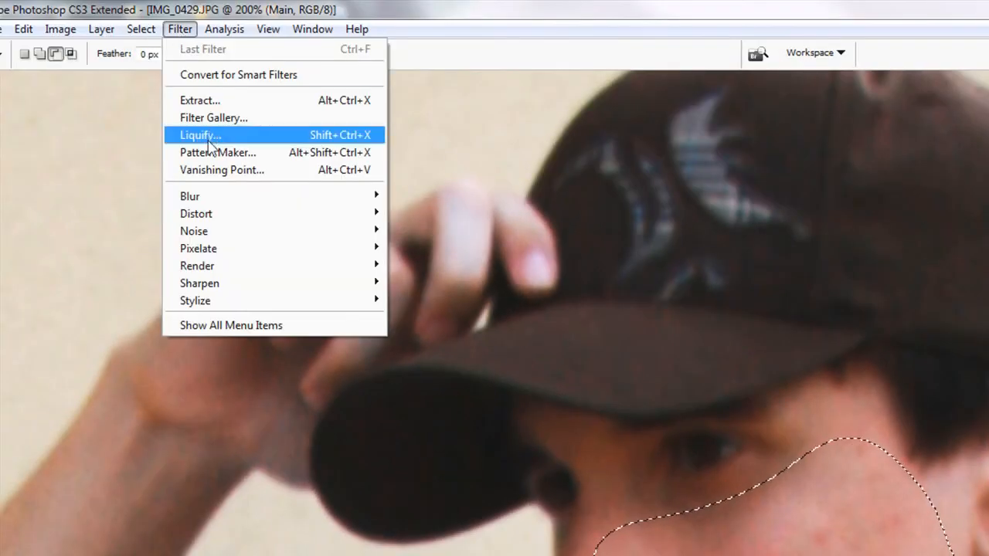
pyautogui.moveTo(210, 199)
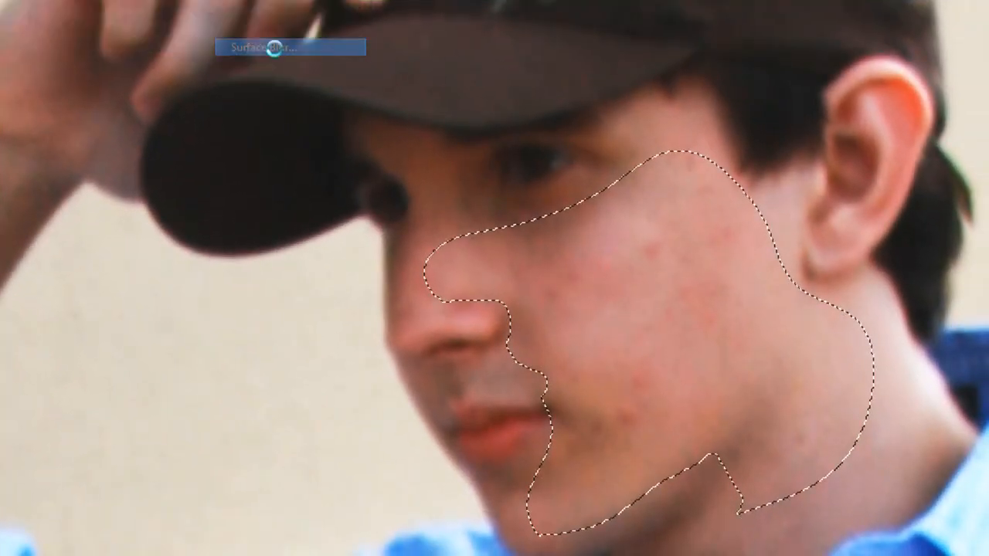
pyautogui.click(275, 48)
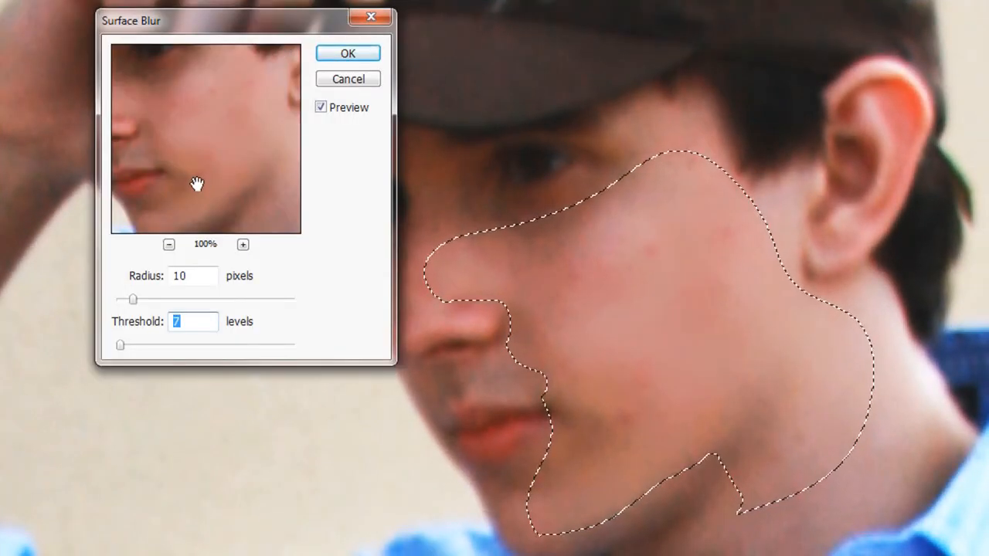
pyautogui.moveTo(197, 183); pyautogui.dragTo(221, 188)
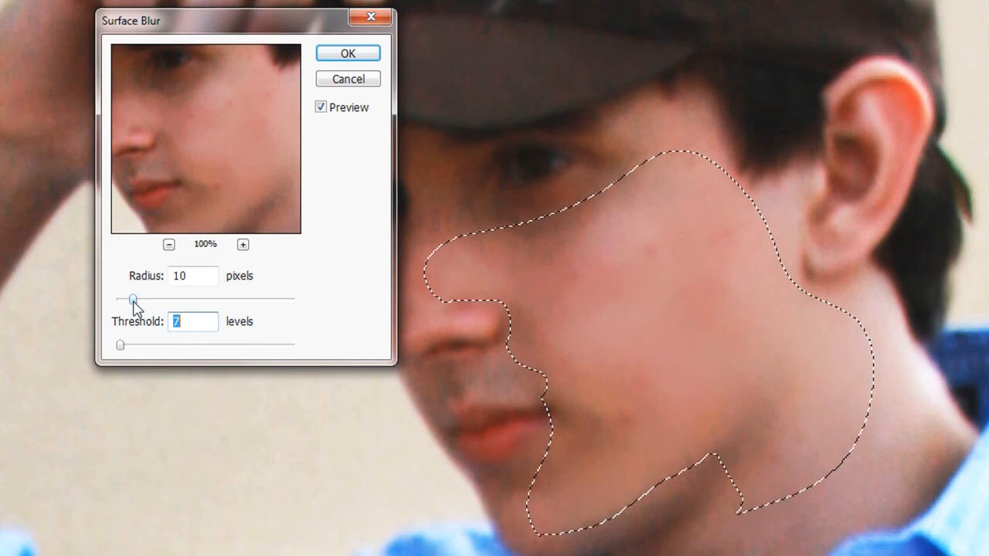
pyautogui.moveTo(133, 301)
pyautogui.mouseDown()
pyautogui.moveTo(252, 307)
pyautogui.moveTo(135, 309)
pyautogui.mouseUp()
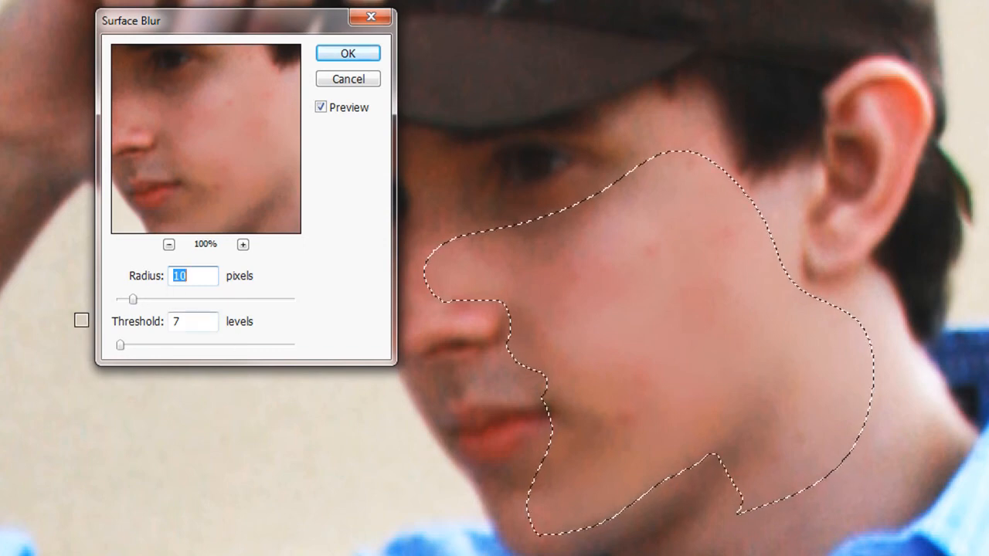
pyautogui.moveTo(121, 351); pyautogui.dragTo(142, 350)
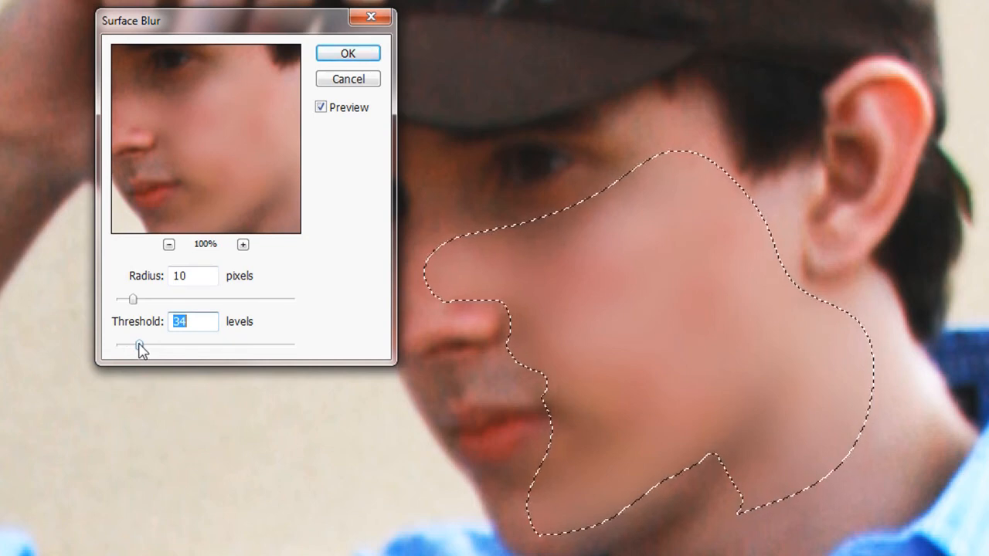
pyautogui.moveTo(135, 349); pyautogui.dragTo(122, 349)
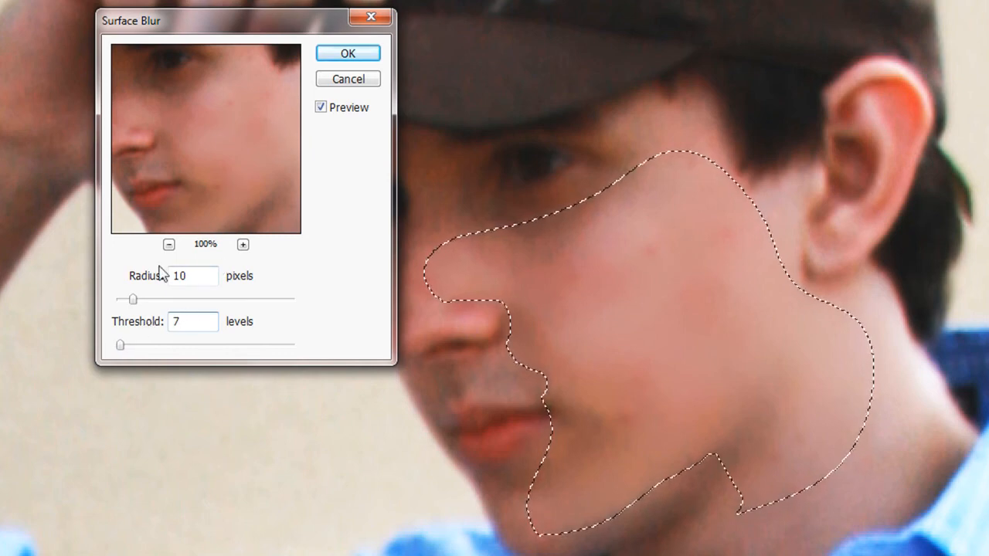
pyautogui.moveTo(133, 301); pyautogui.dragTo(129, 303)
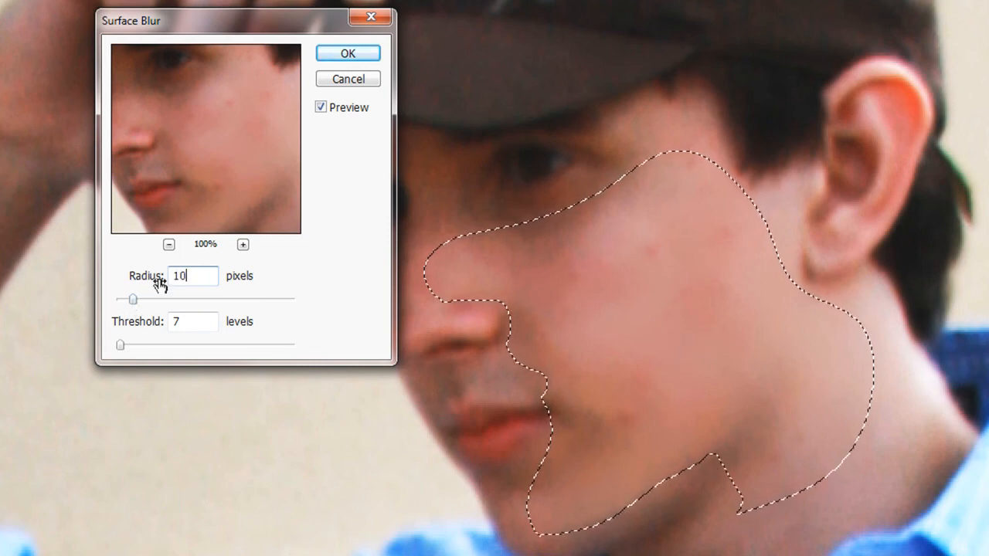
pyautogui.click(345, 54)
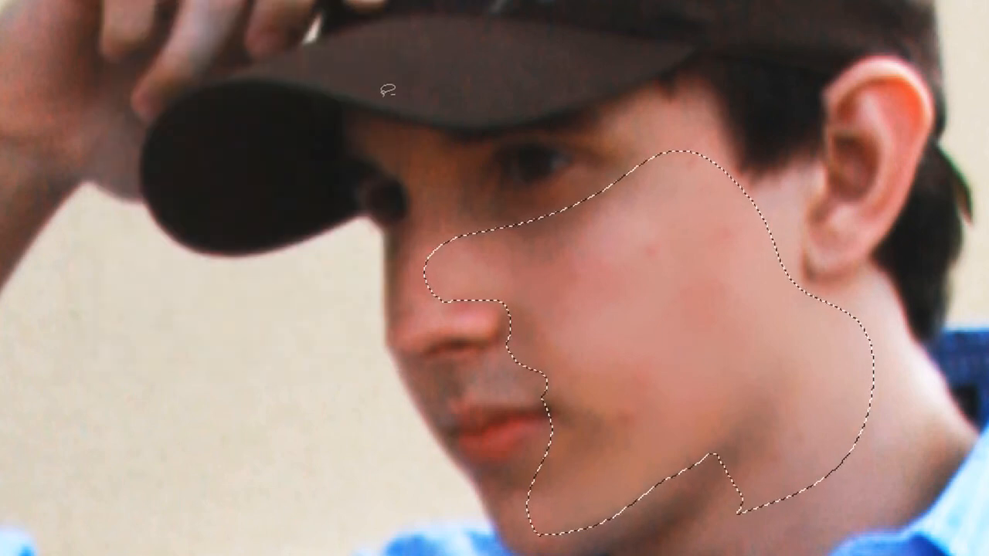